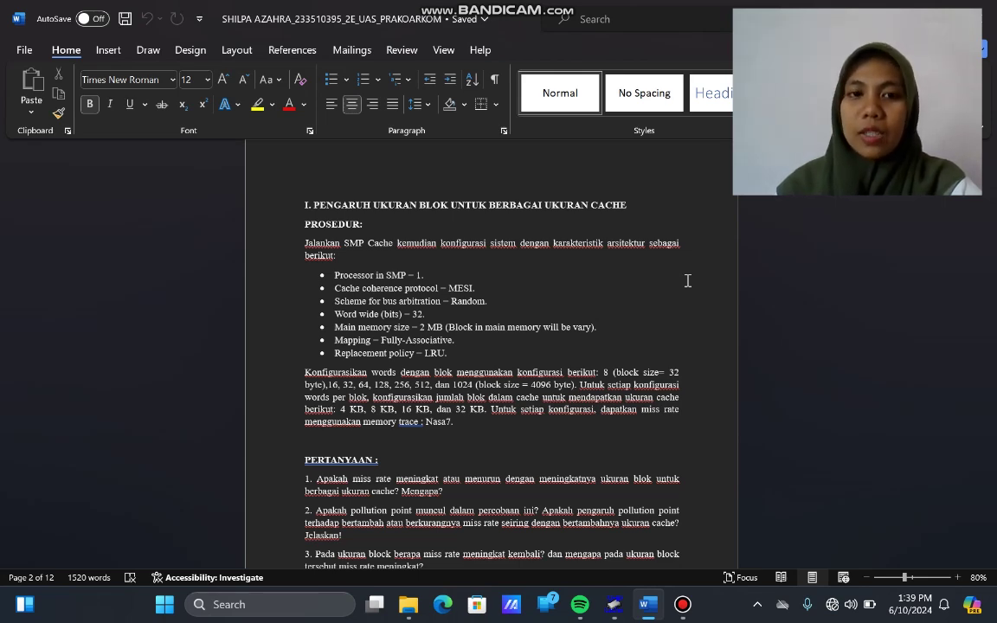
# Switch to SMPCache and accept the one-processor MESI/Random setup, 2 MB main memory with 8-word blocks, and 128-block fully-associative LRU cache
pyautogui.scroll(-1, 735, 309)
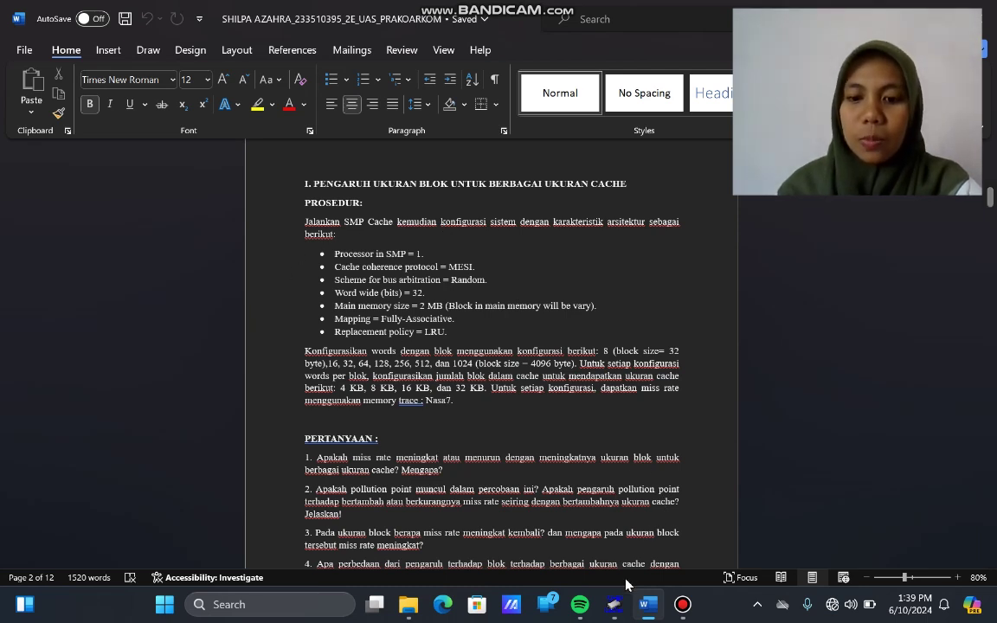
pyautogui.click(615, 604)
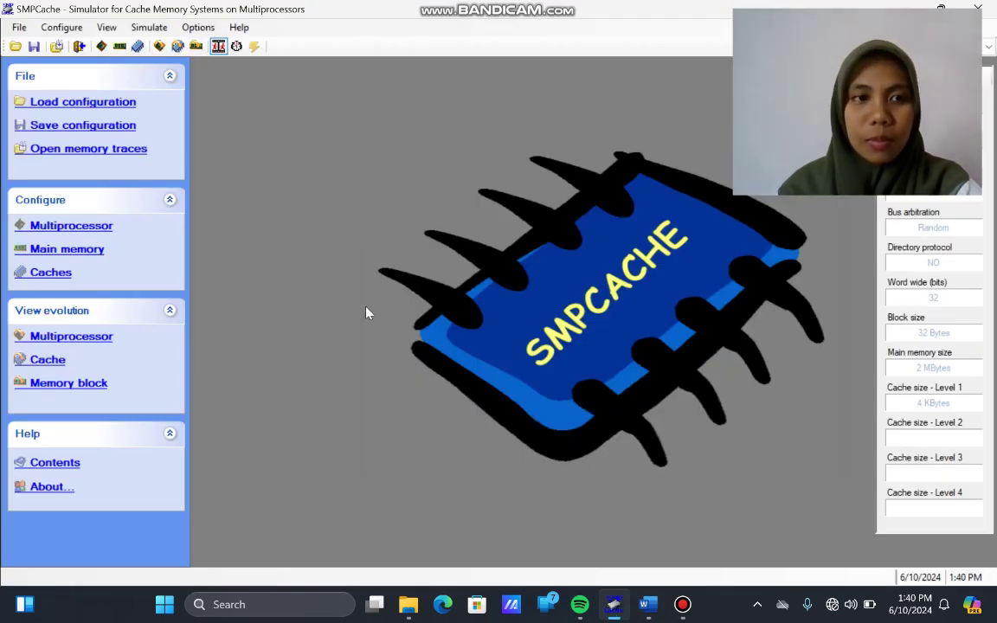
pyautogui.click(92, 229)
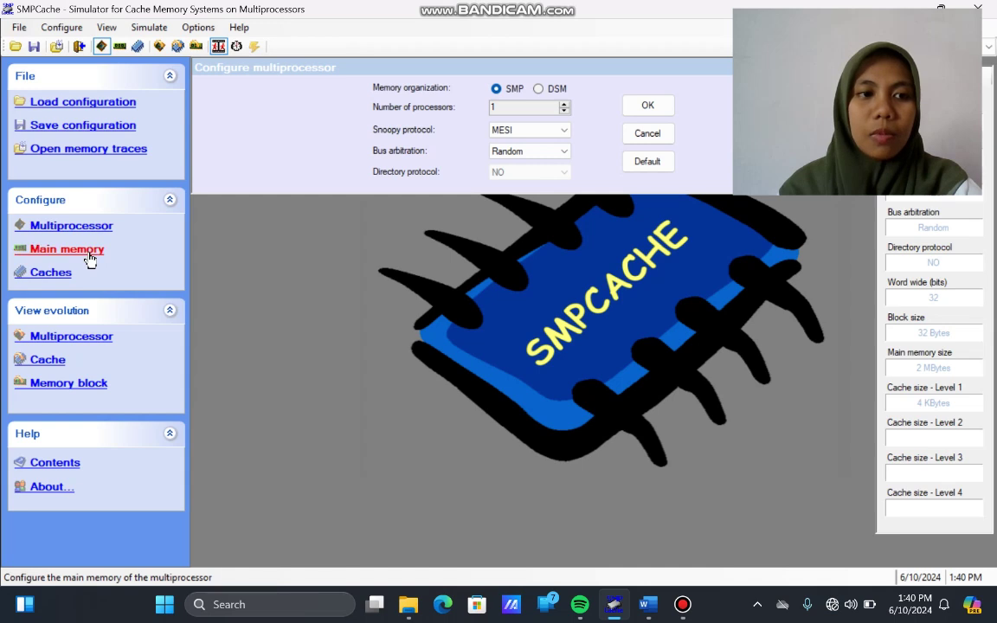
pyautogui.click(100, 252)
pyautogui.click(53, 273)
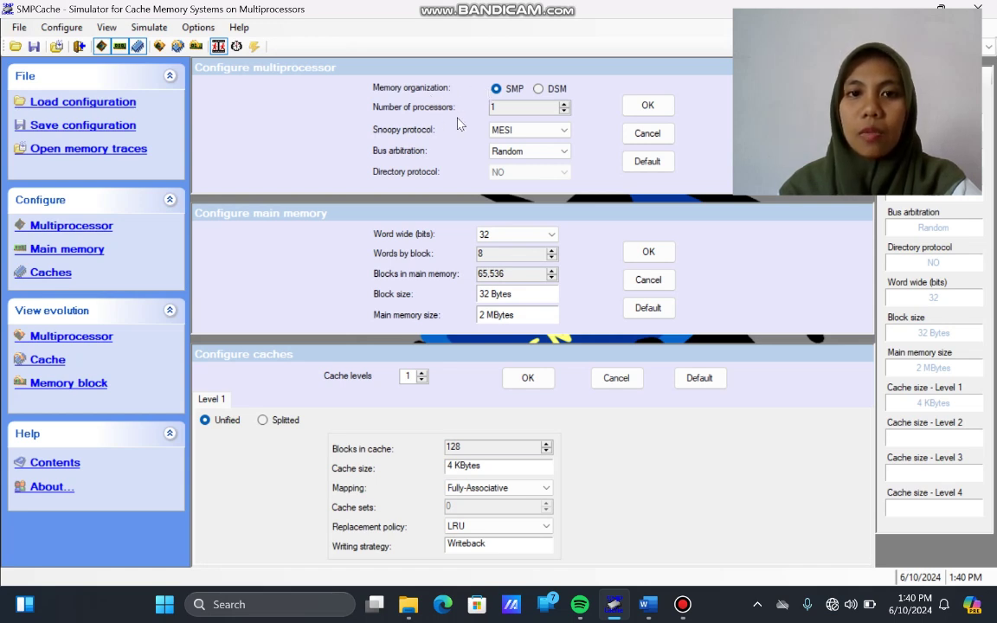
pyautogui.press('Tab')
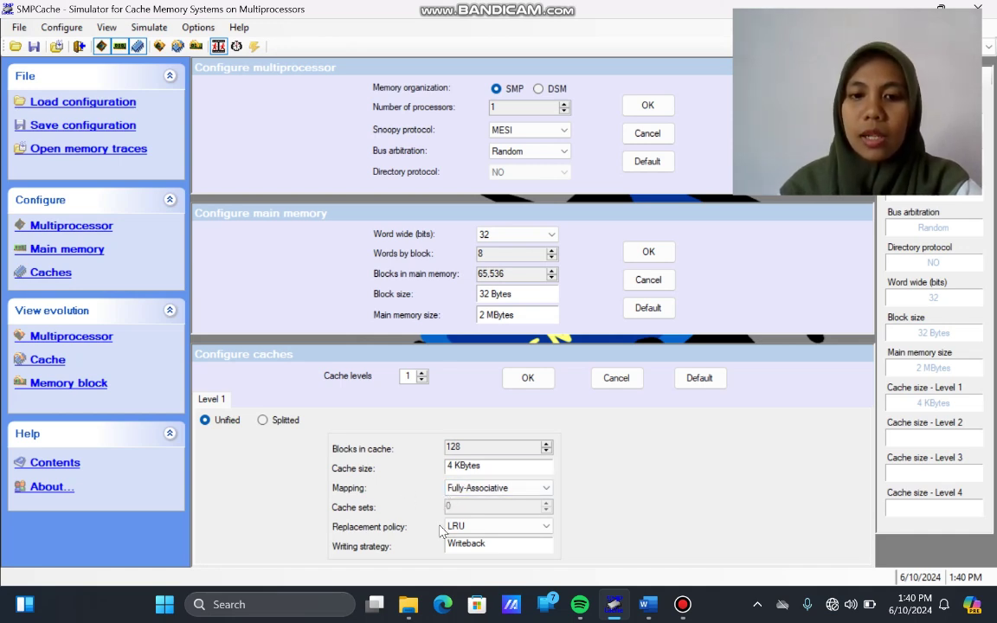
pyautogui.click(660, 105)
pyautogui.click(655, 255)
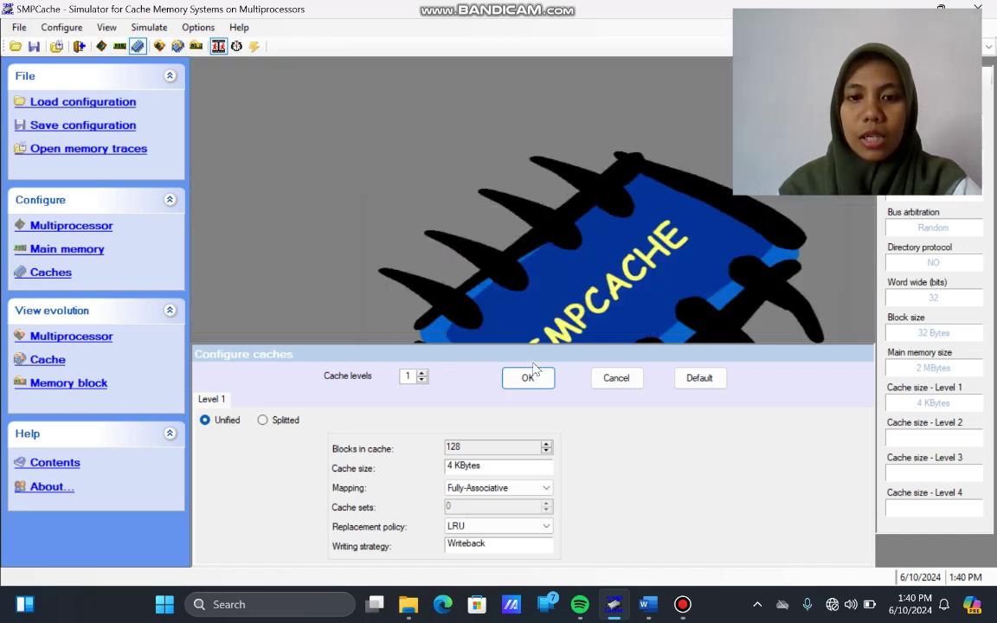
pyautogui.click(527, 378)
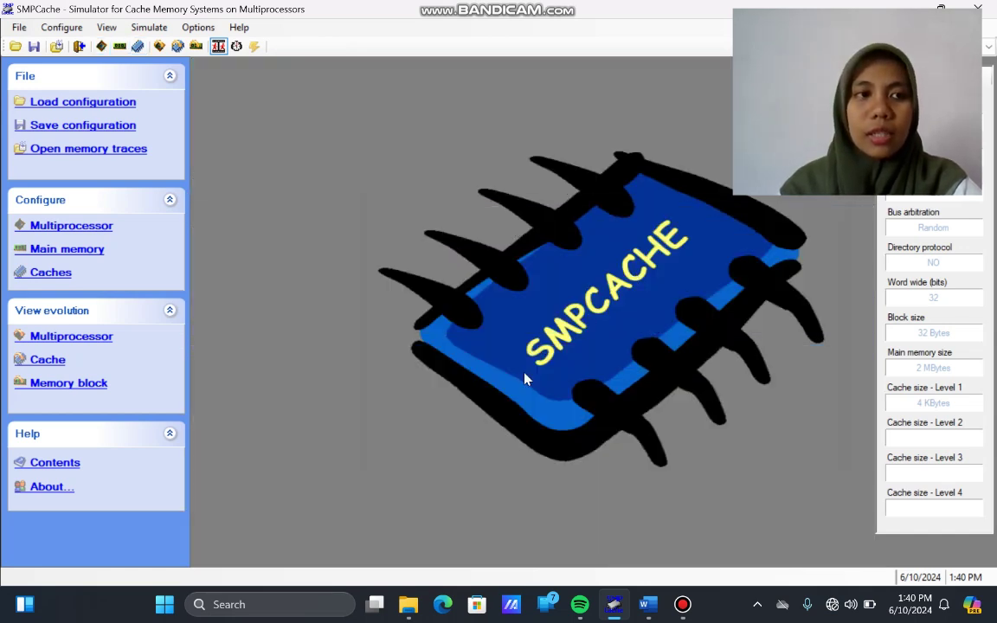
# Load the NASA7.prg memory trace for processor P0
pyautogui.click(109, 151)
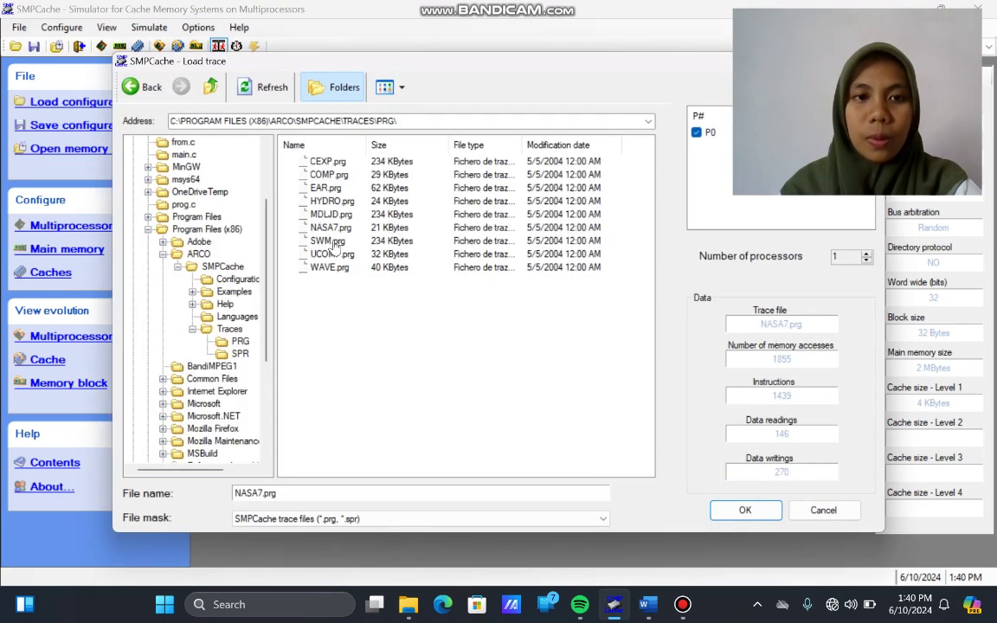
pyautogui.click(304, 230)
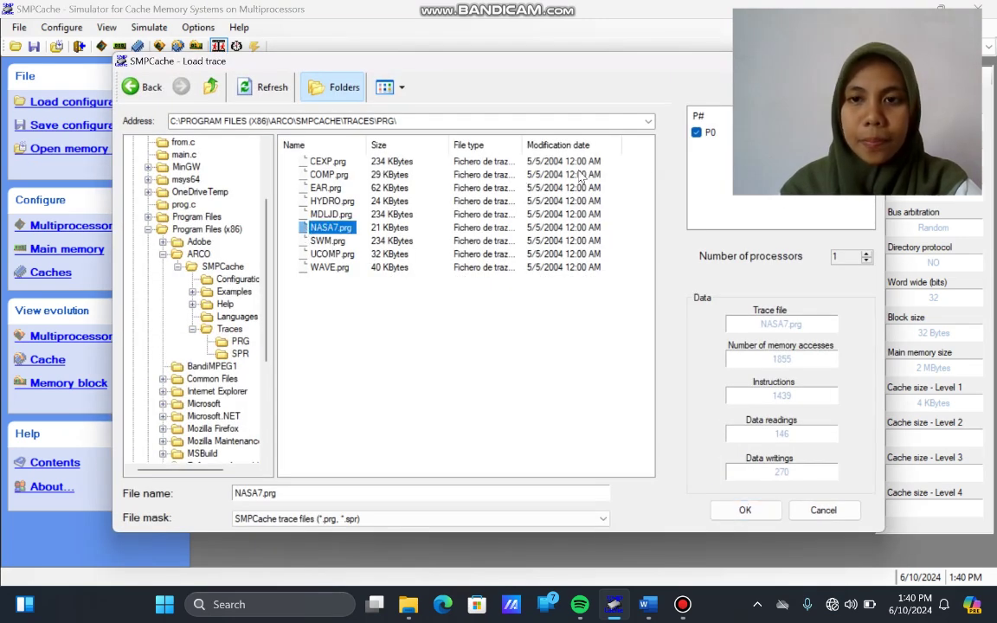
pyautogui.click(696, 134)
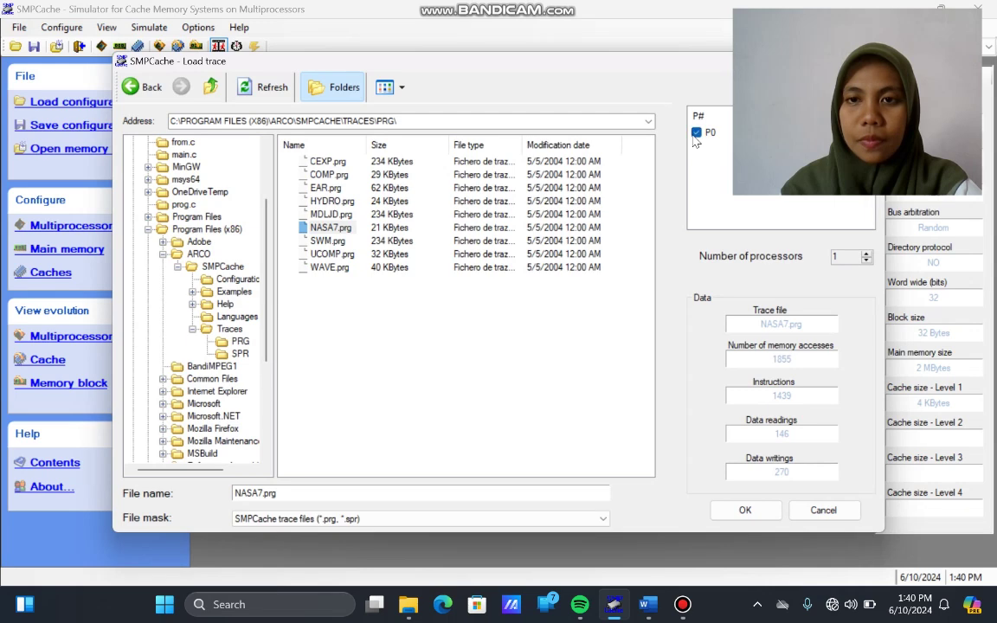
pyautogui.click(743, 512)
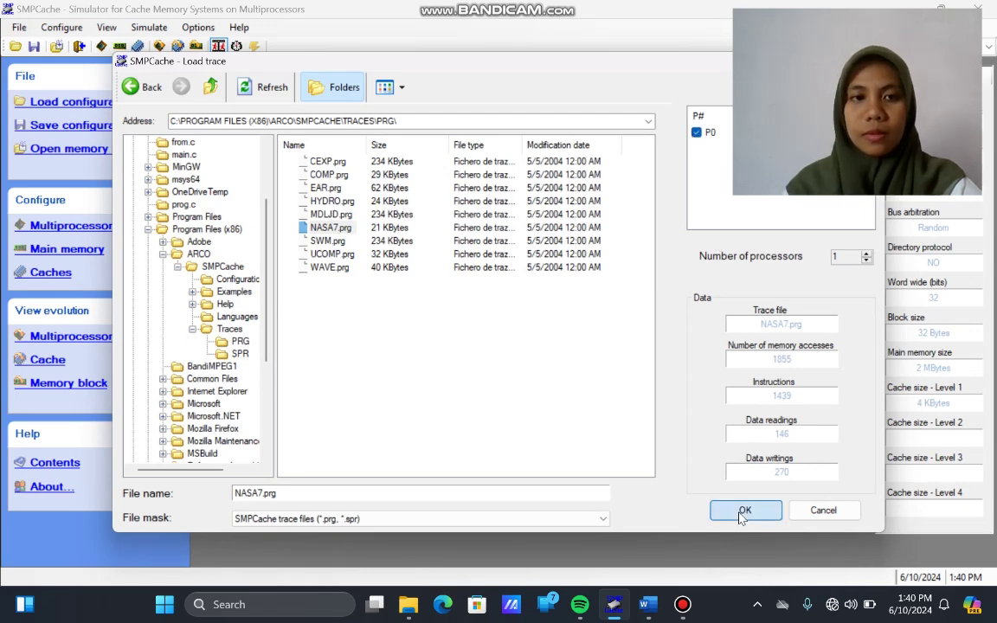
# Open the cache evolution of processor cache 0 in text format and execute a Complete simulation
pyautogui.click(54, 361)
pyautogui.click(454, 356)
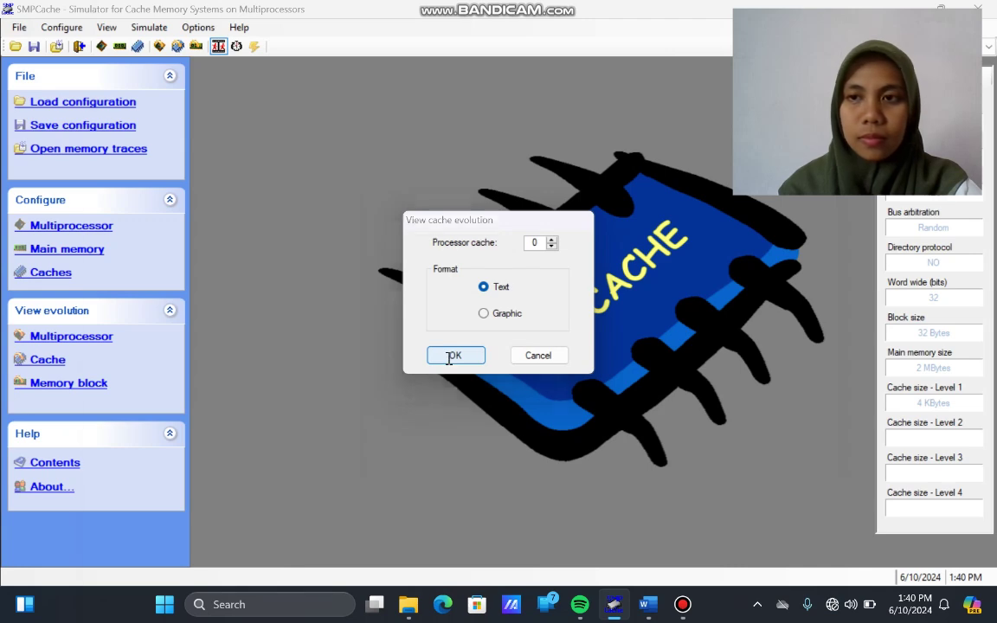
pyautogui.click(813, 467)
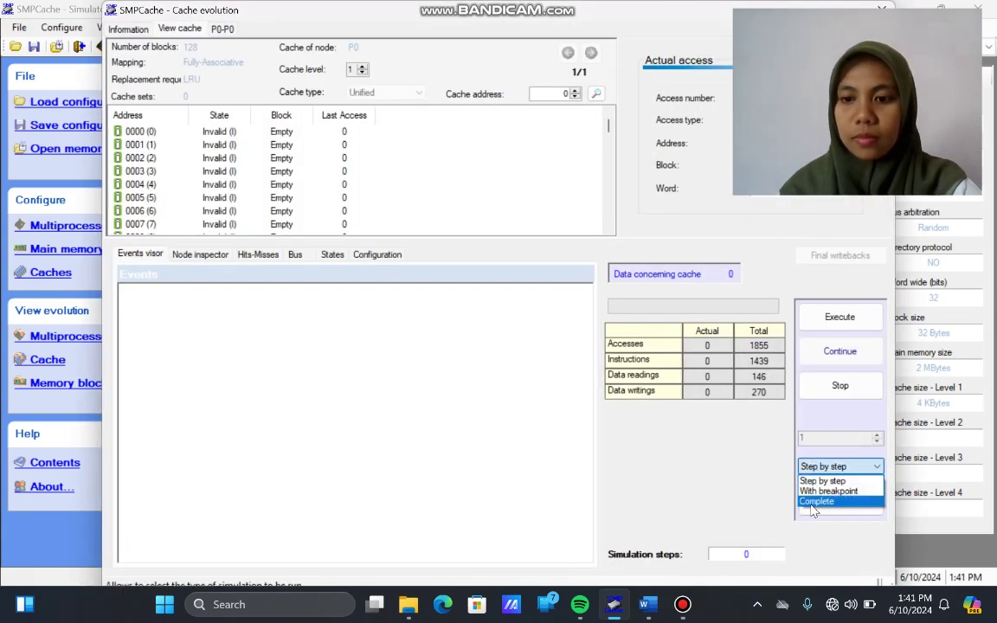
pyautogui.click(813, 502)
pyautogui.click(836, 321)
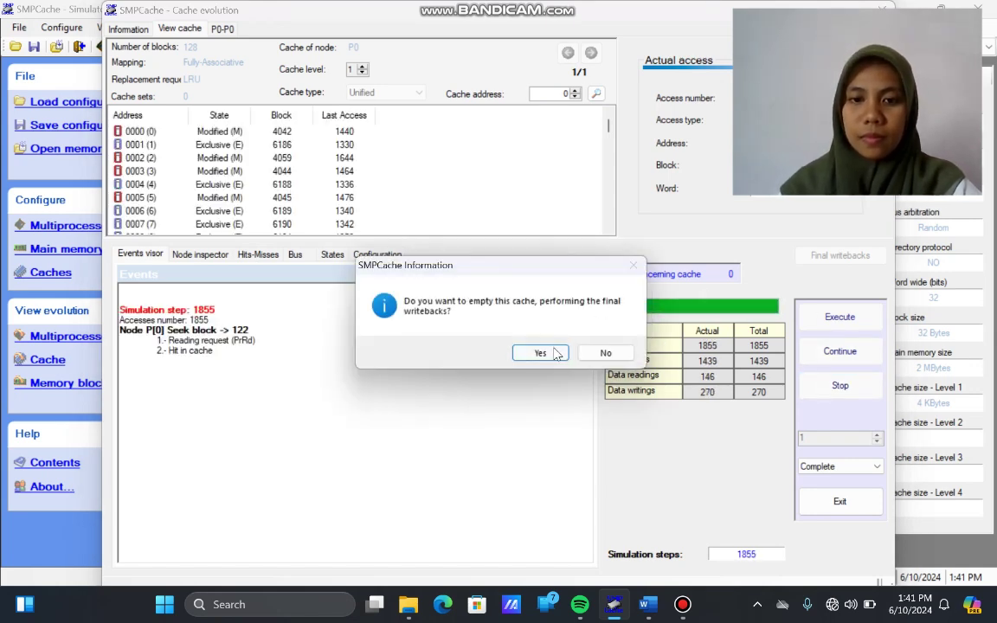
# Empty the cache with the final writebacks, then review the 4 KB cache's hit and miss statistics and exit the simulation
pyautogui.click(554, 354)
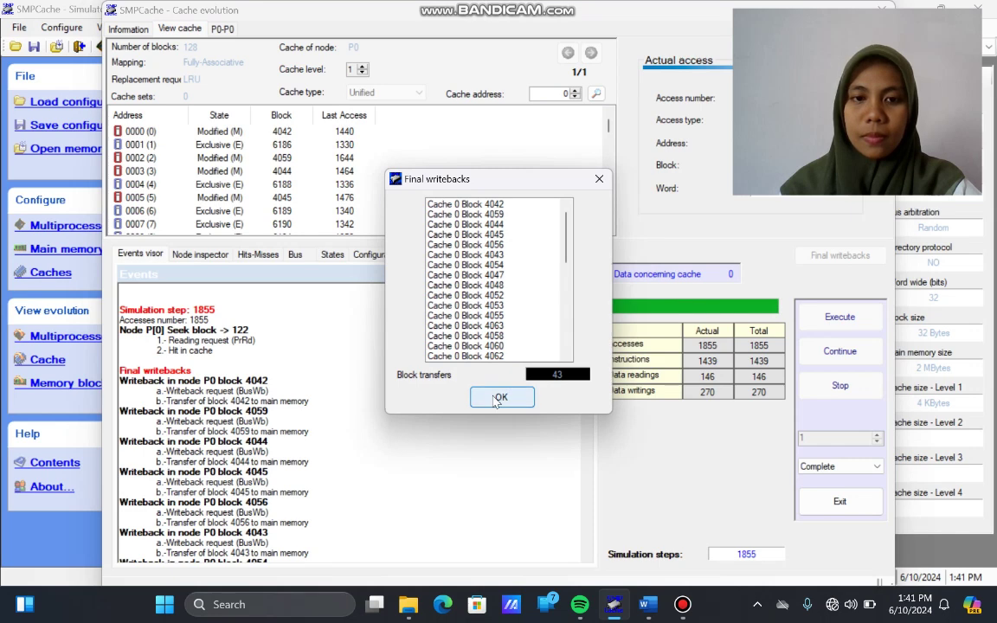
pyautogui.click(493, 392)
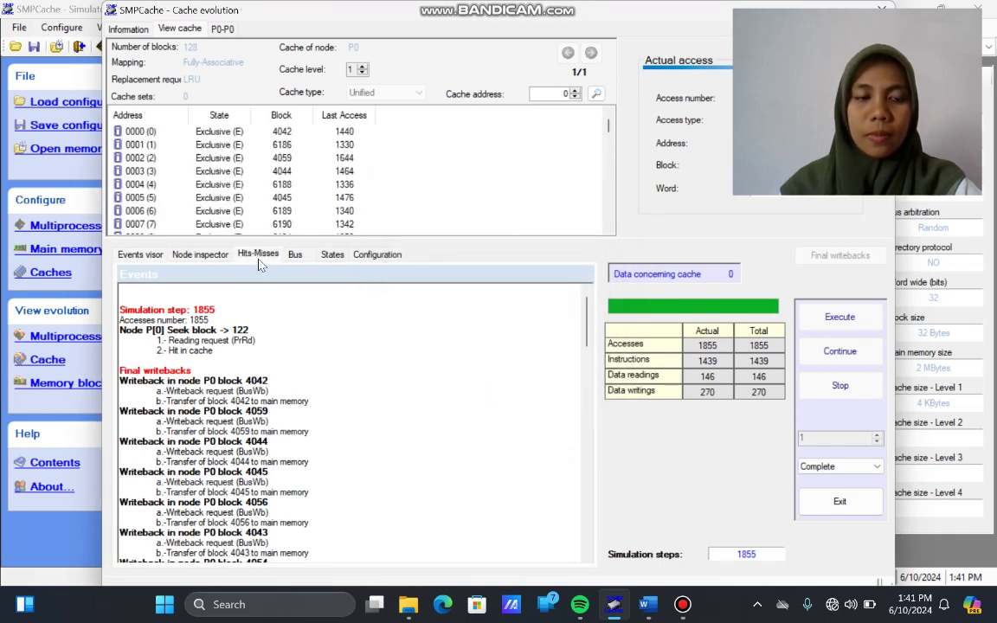
pyautogui.click(258, 256)
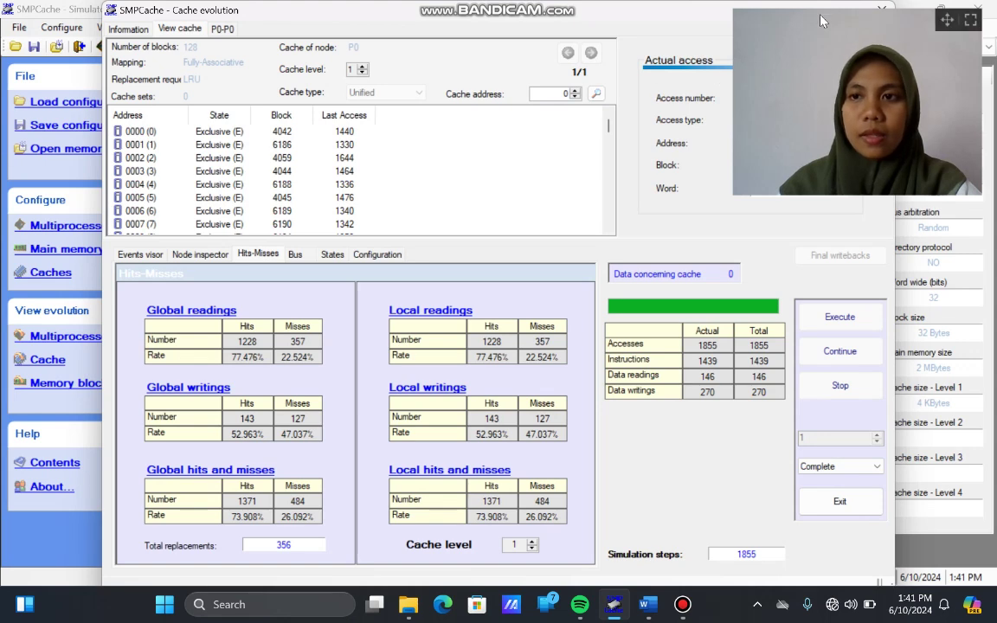
pyautogui.click(815, 502)
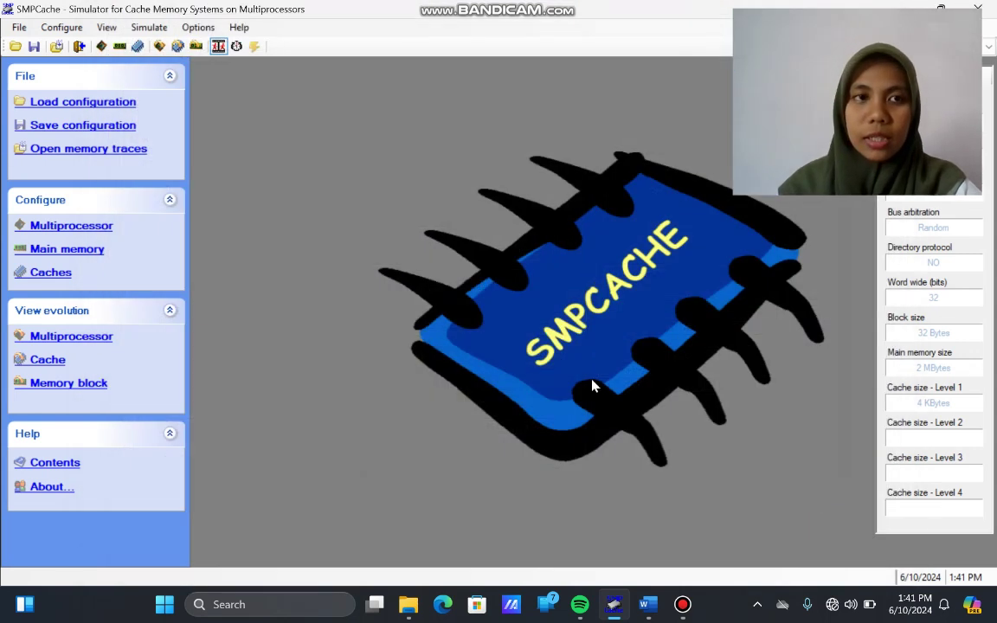
# Set the level 1 cache to 256 blocks for 8 KBytes, keeping 8 words per block in main memory
pyautogui.click(91, 256)
pyautogui.click(60, 274)
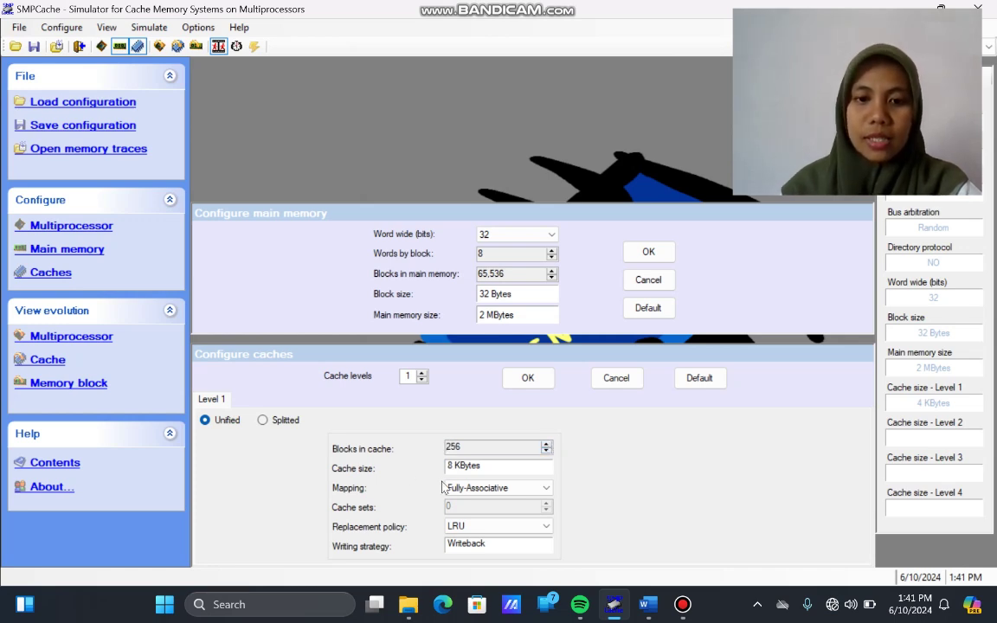
pyautogui.click(650, 253)
pyautogui.click(532, 380)
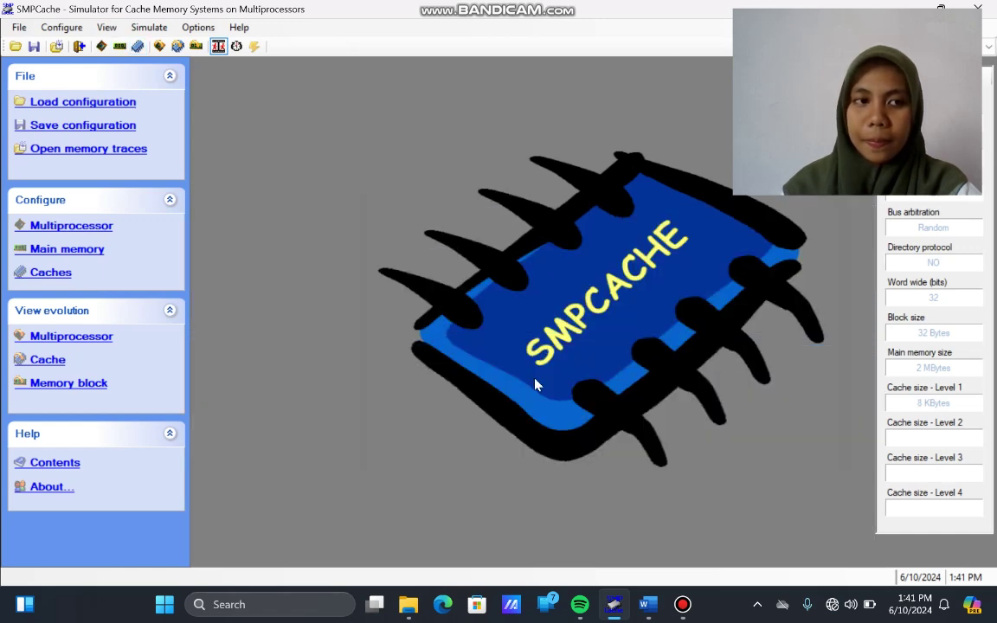
# Load the NASA7.prg trace on P0 for the 8 KB cache configuration
pyautogui.click(110, 156)
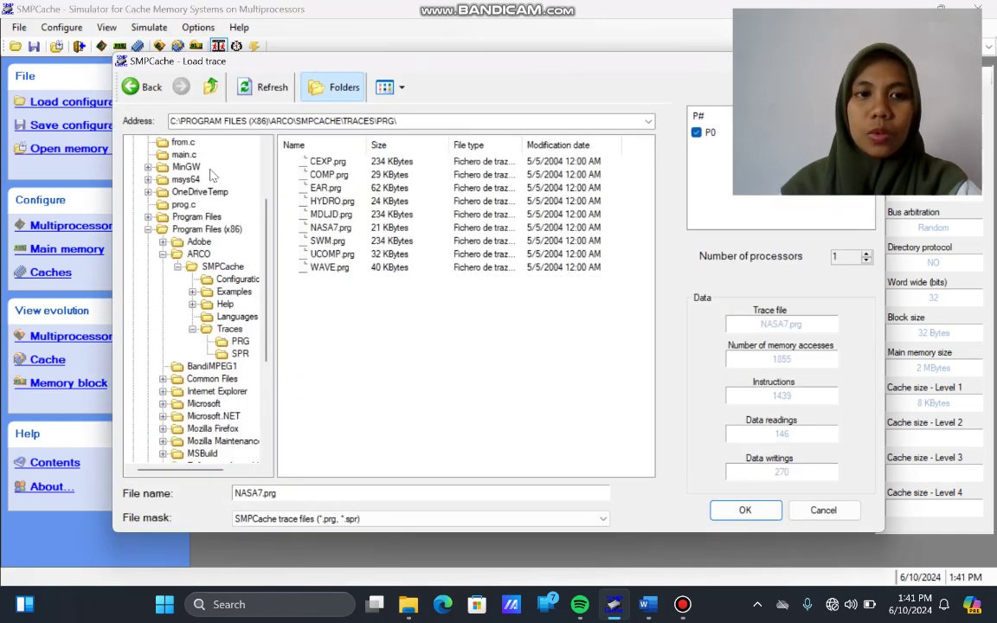
pyautogui.click(311, 228)
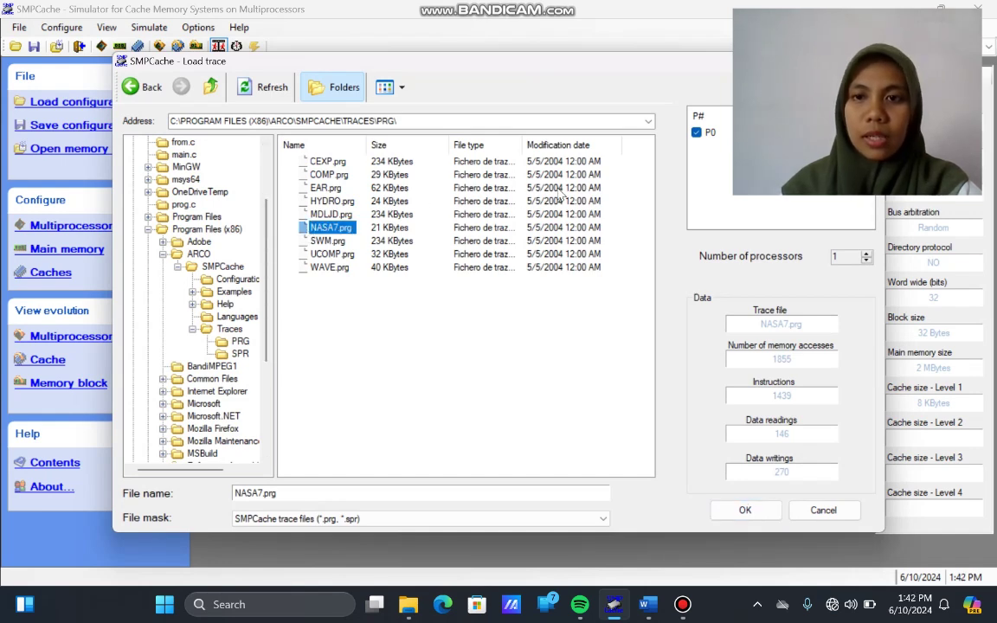
pyautogui.click(745, 510)
# Open the text view of processor cache 0's evolution and execute a Complete simulation with the 256-block cache
pyautogui.click(54, 362)
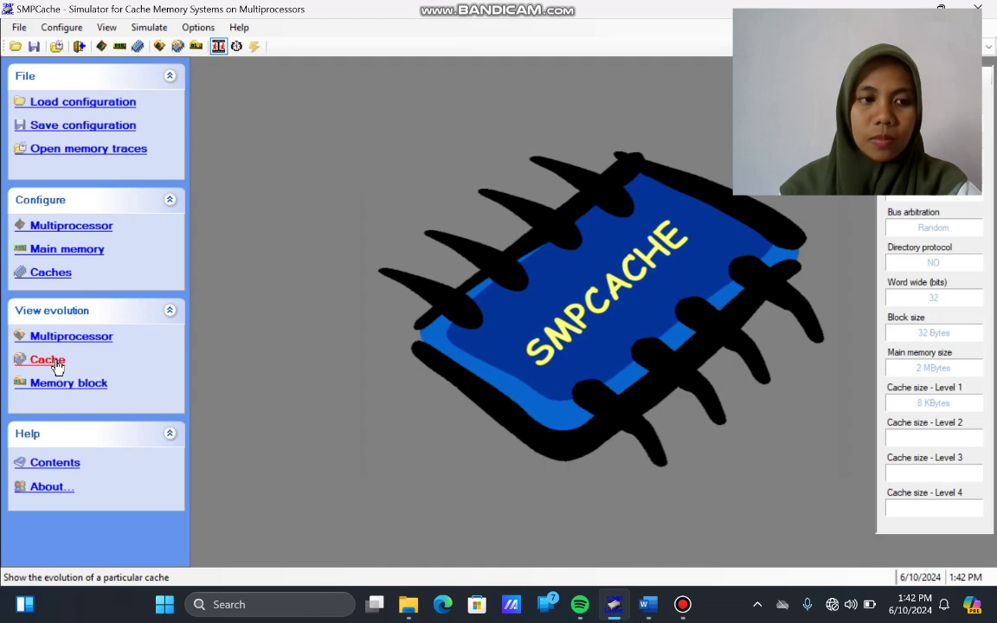
pyautogui.click(455, 356)
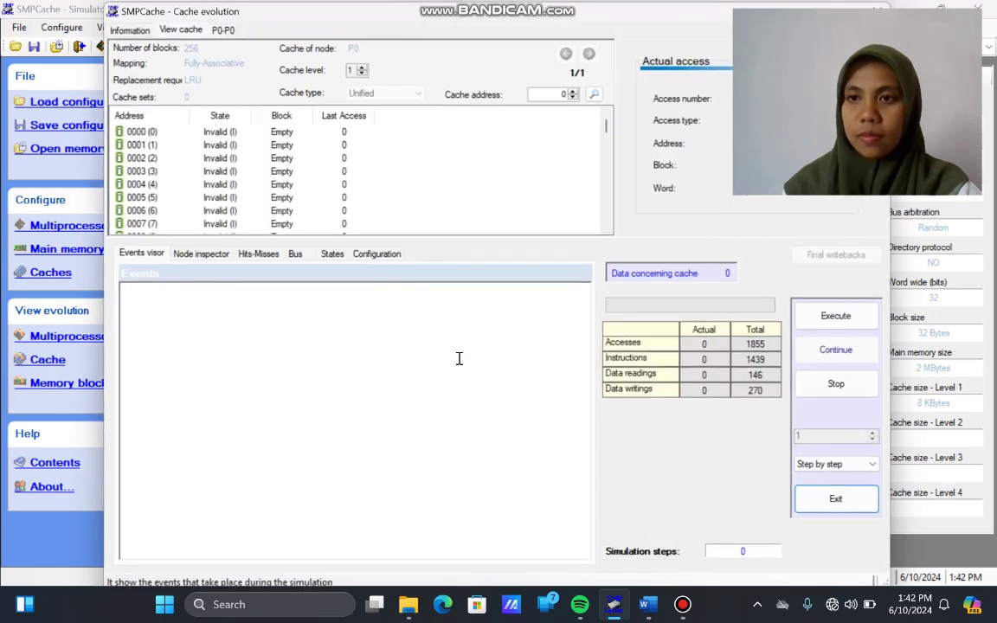
pyautogui.click(820, 466)
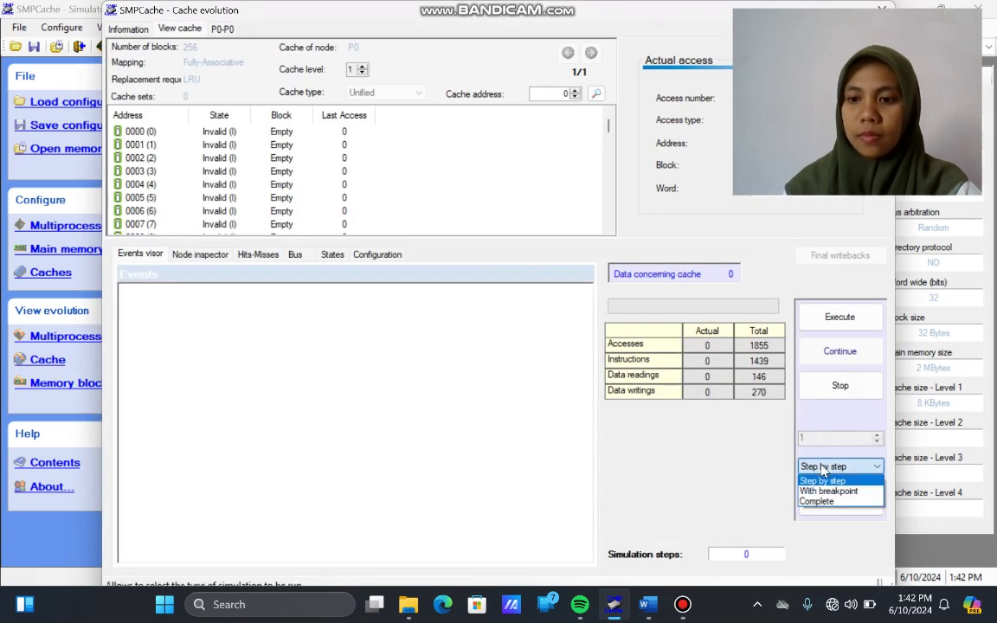
pyautogui.click(819, 502)
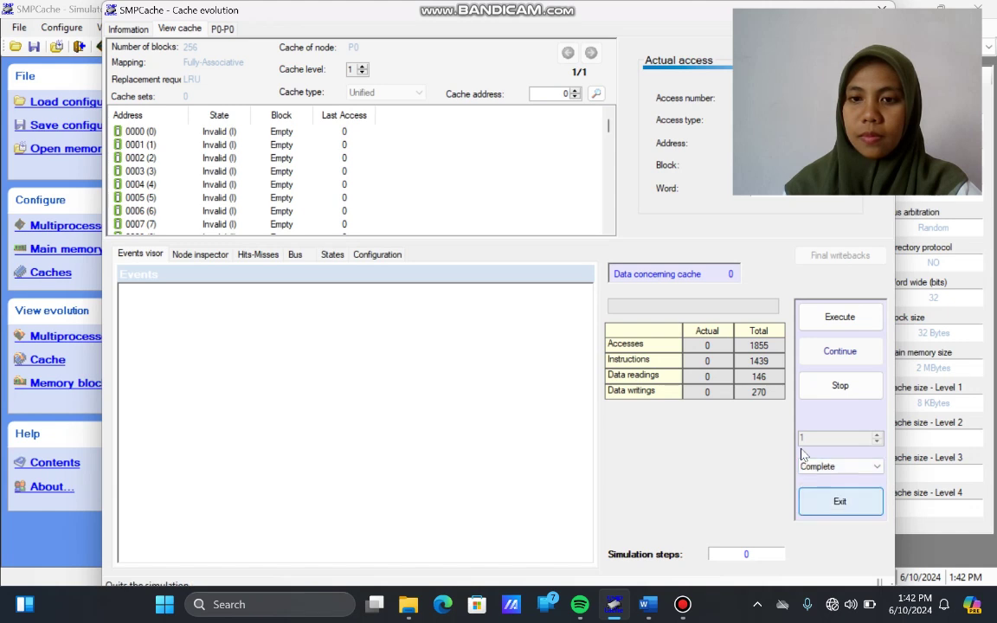
pyautogui.click(833, 326)
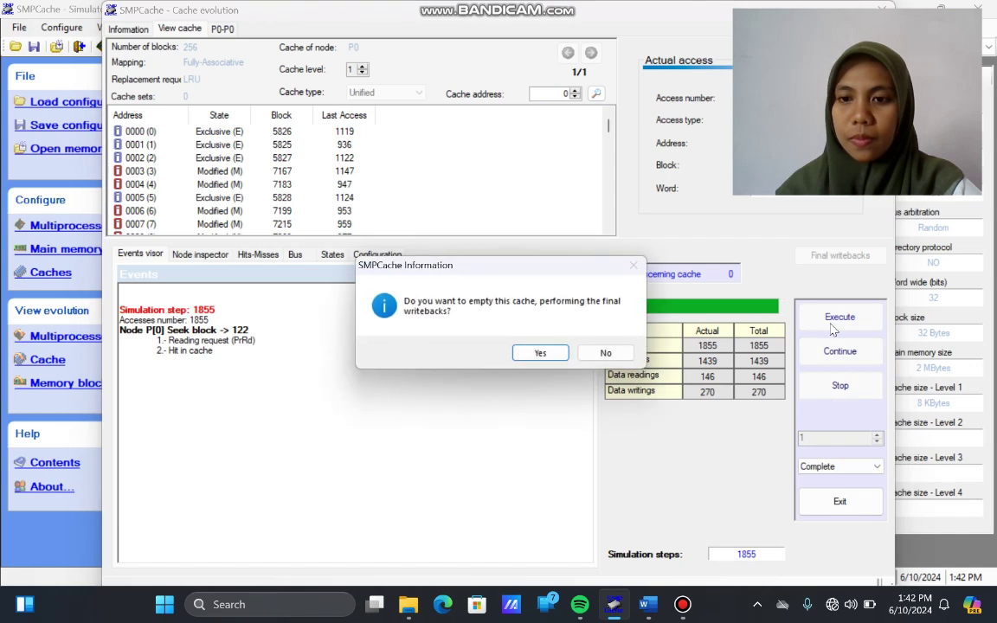
# Perform the final writebacks, then review the 8 KB cache's hit and miss statistics and exit the simulation
pyautogui.click(539, 354)
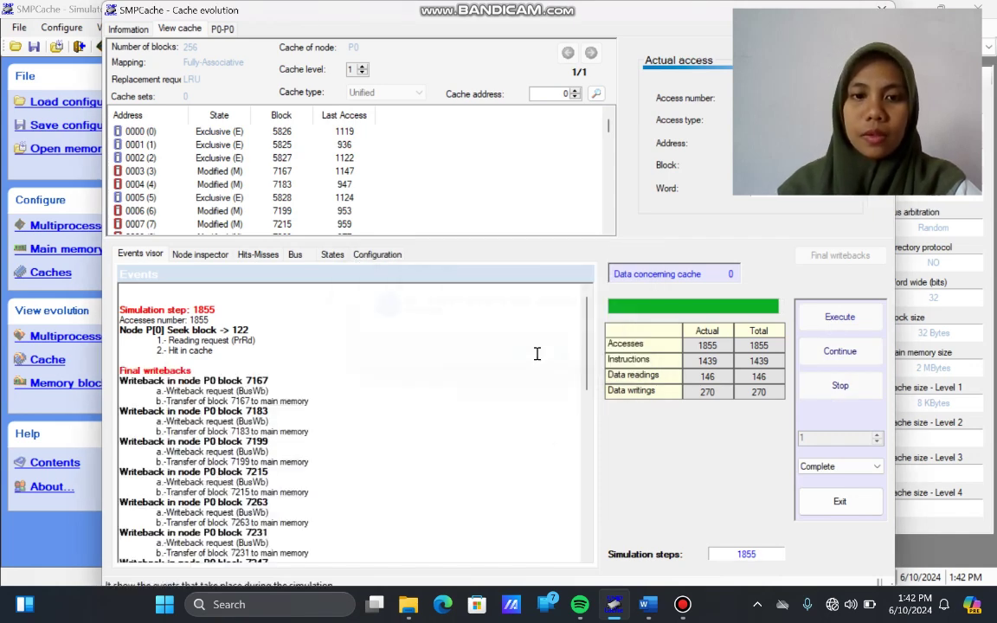
pyautogui.click(502, 397)
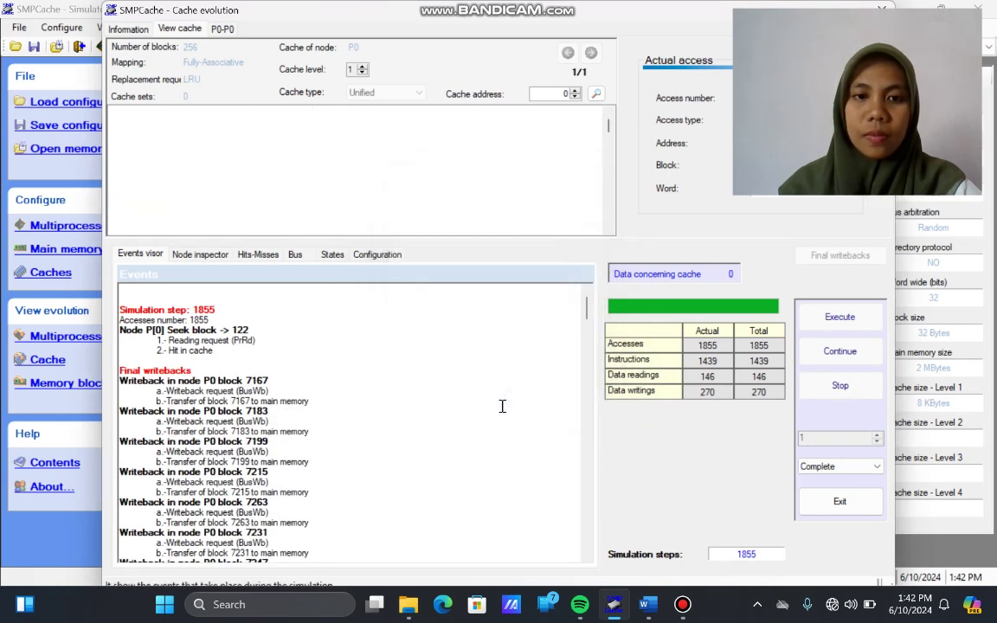
pyautogui.click(260, 256)
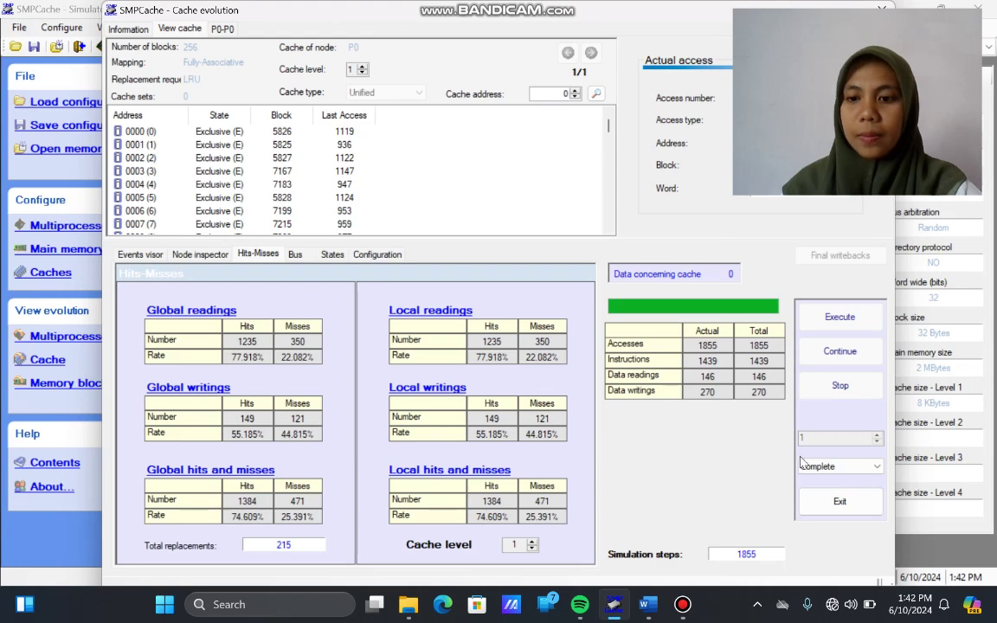
pyautogui.click(831, 499)
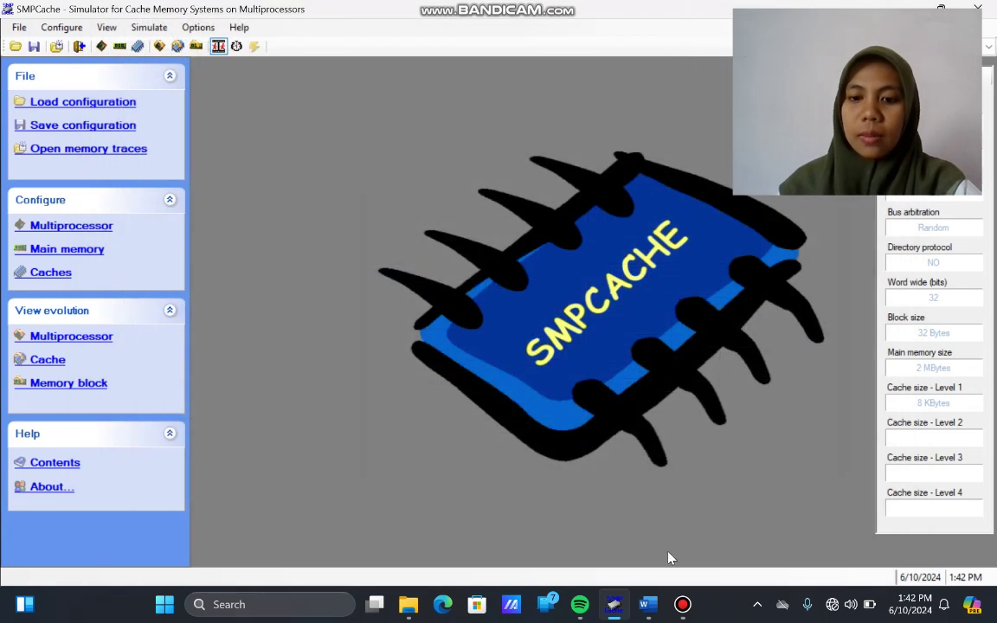
# Switch to the Word report and read the questions and answers on block size, pollution point and miss rate
pyautogui.click(648, 611)
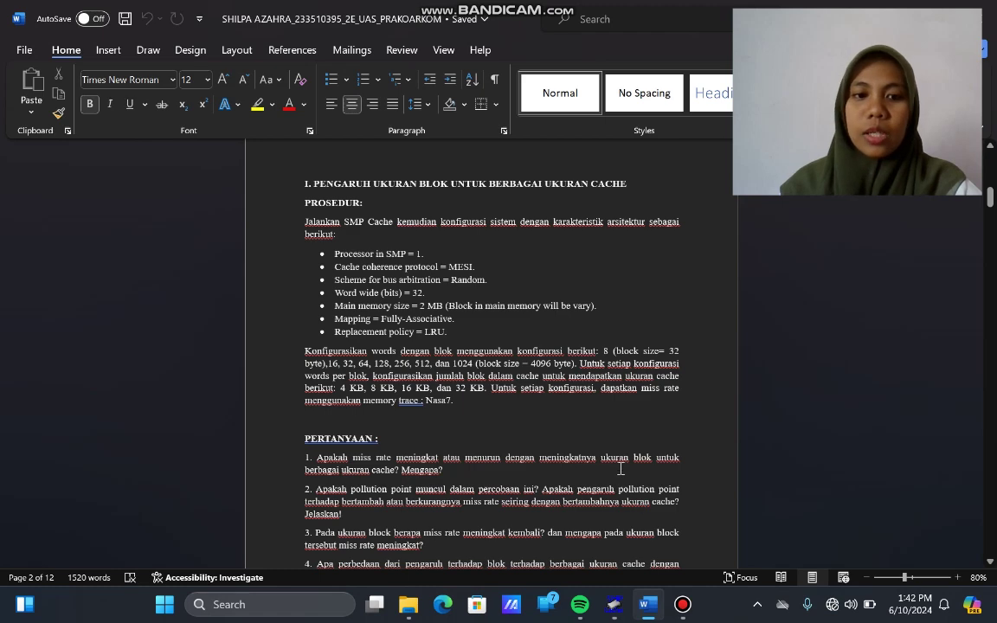
pyautogui.scroll(-2, 621, 468)
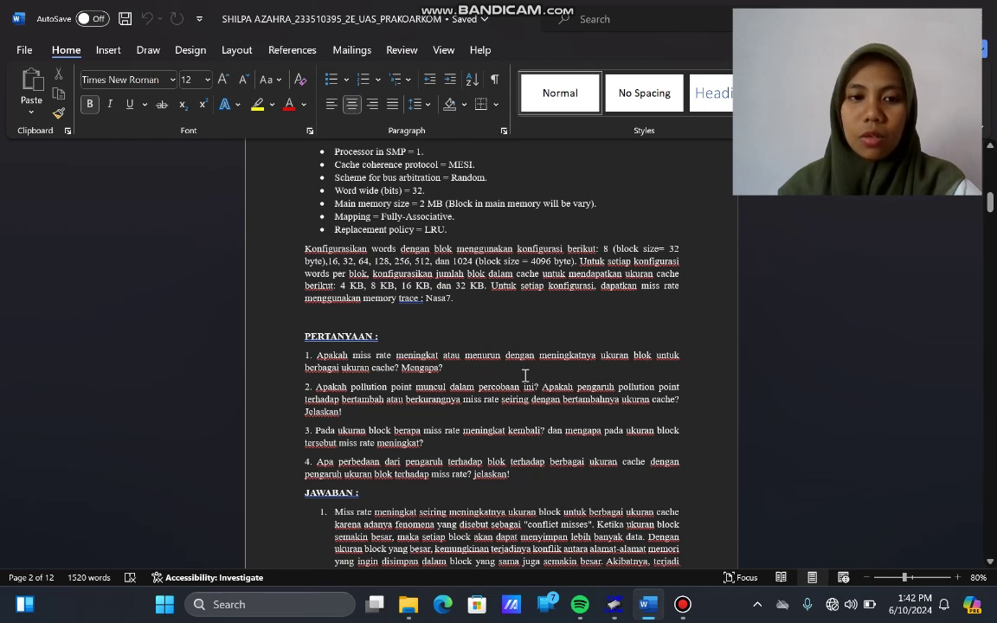
pyautogui.scroll(-5, 455, 391)
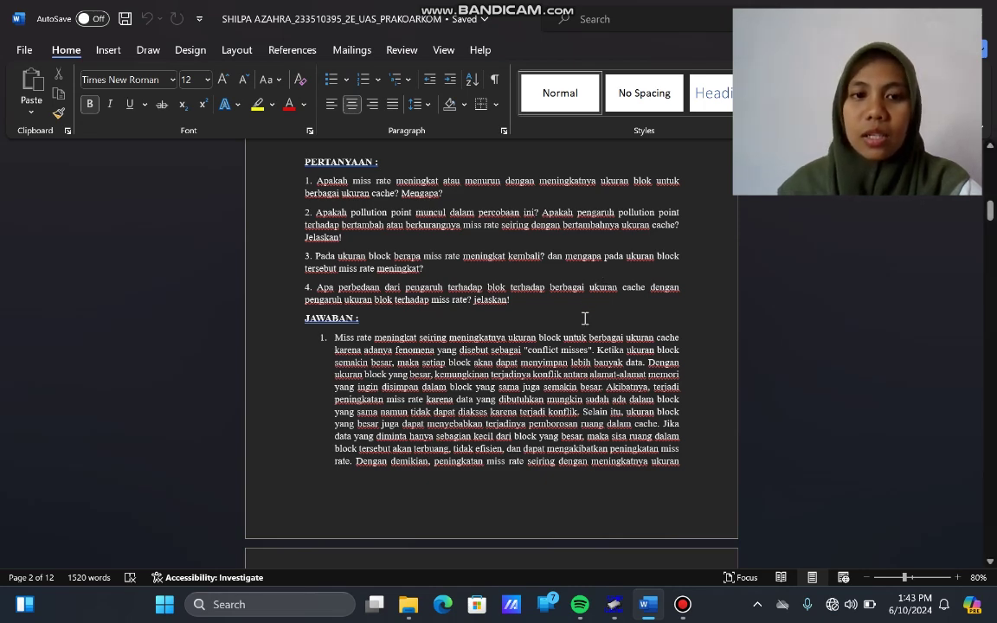
pyautogui.scroll(-6, 585, 318)
pyautogui.scroll(-1, 585, 319)
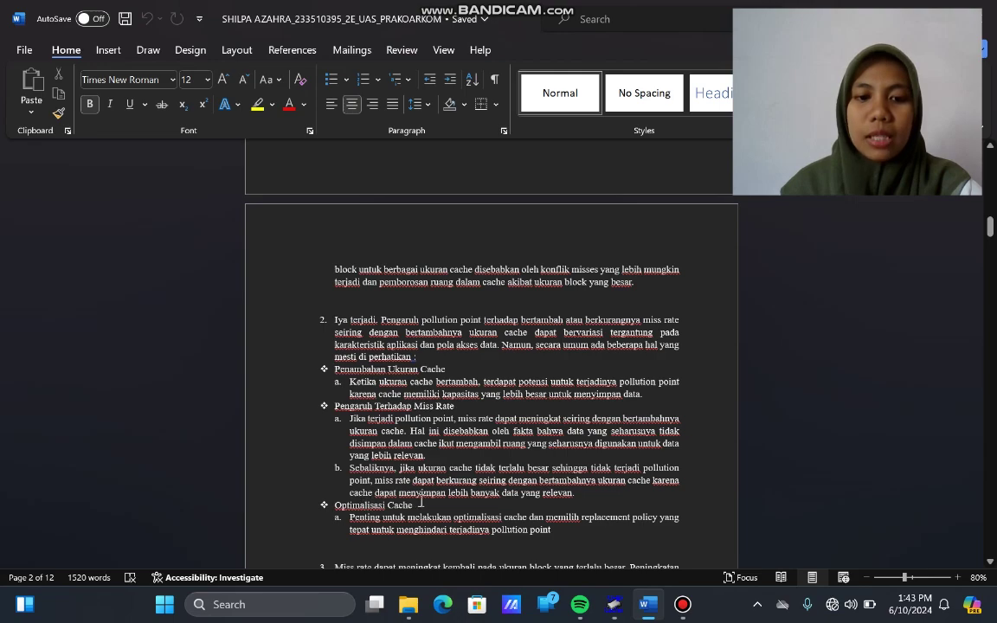
# Read the report's answers to questions 1 to 4, covering conflict misses, pollution point, thrashing and the effect of blocks on miss rate
pyautogui.scroll(-2, 425, 501)
pyautogui.scroll(10, 425, 501)
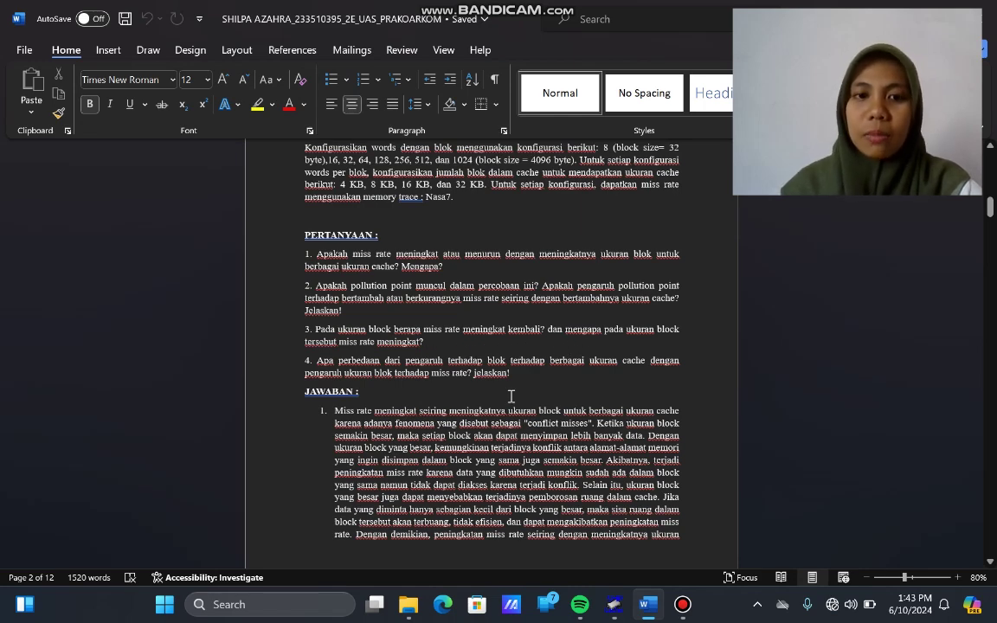
pyautogui.scroll(-8, 508, 398)
pyautogui.scroll(-8, 506, 398)
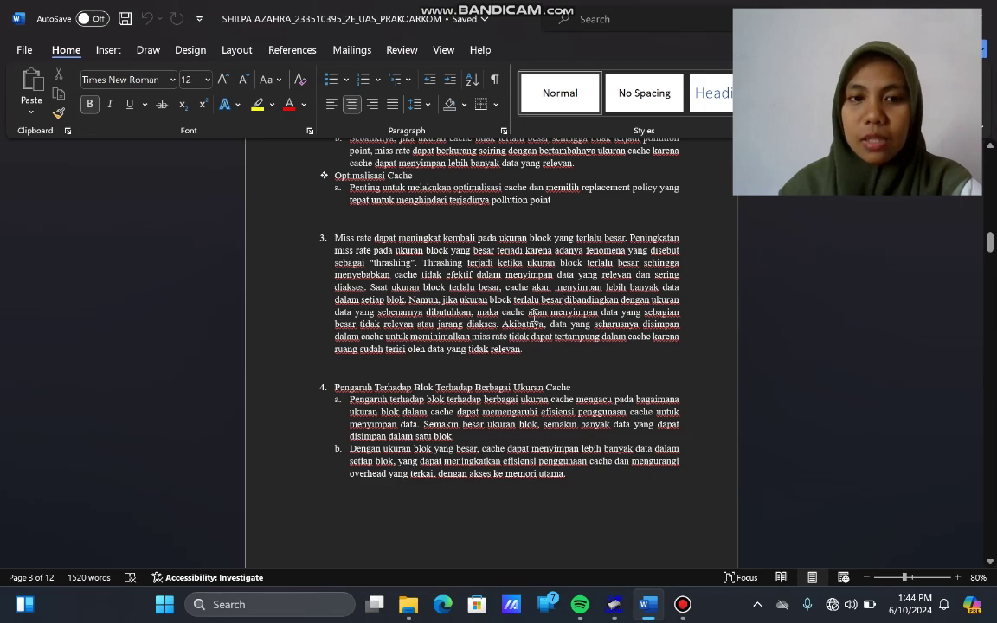
pyautogui.scroll(10, 492, 330)
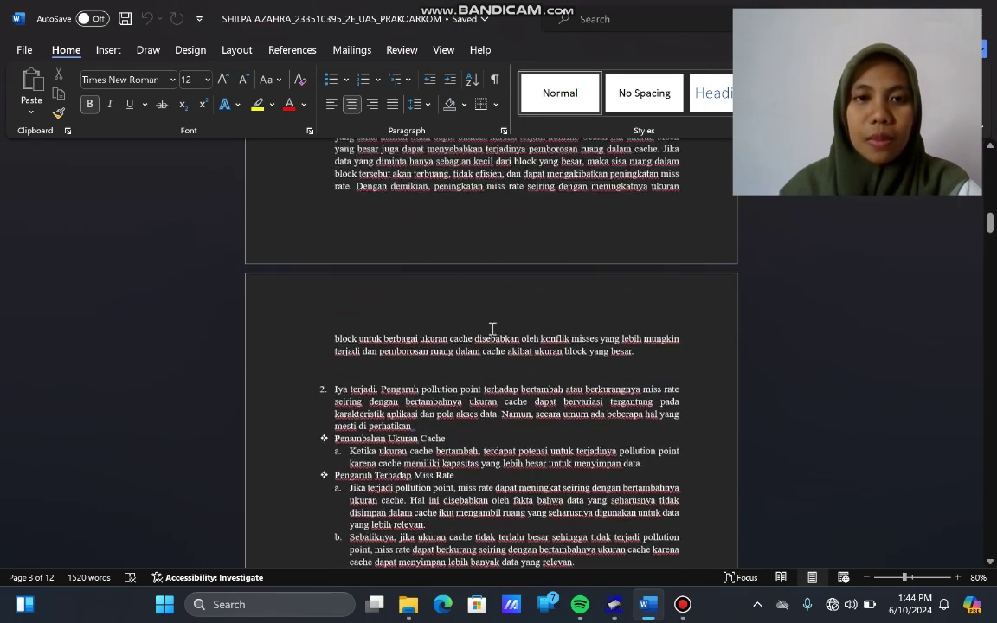
pyautogui.scroll(1, 493, 330)
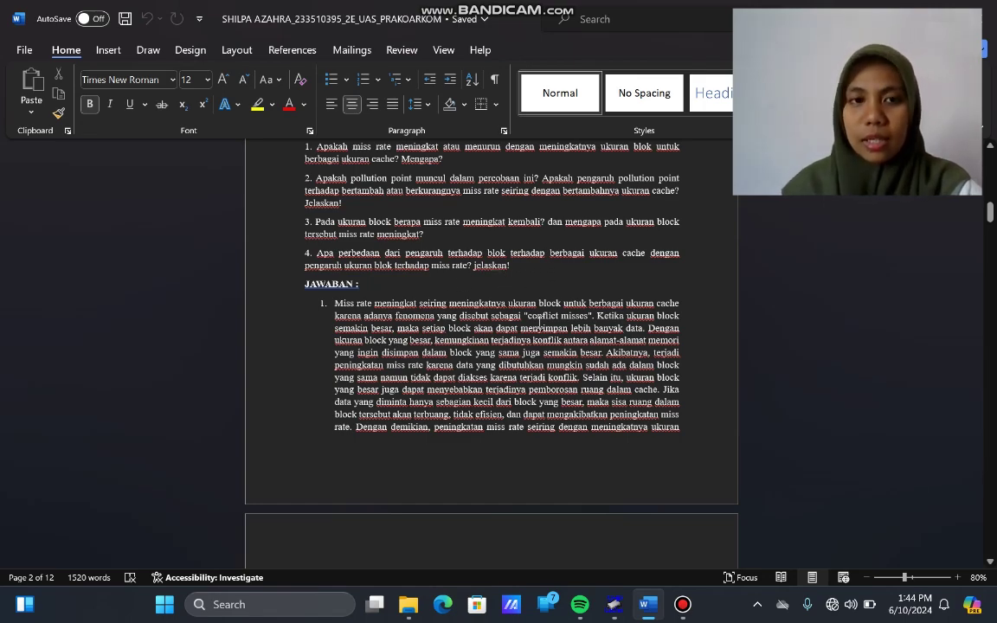
pyautogui.scroll(-10, 540, 323)
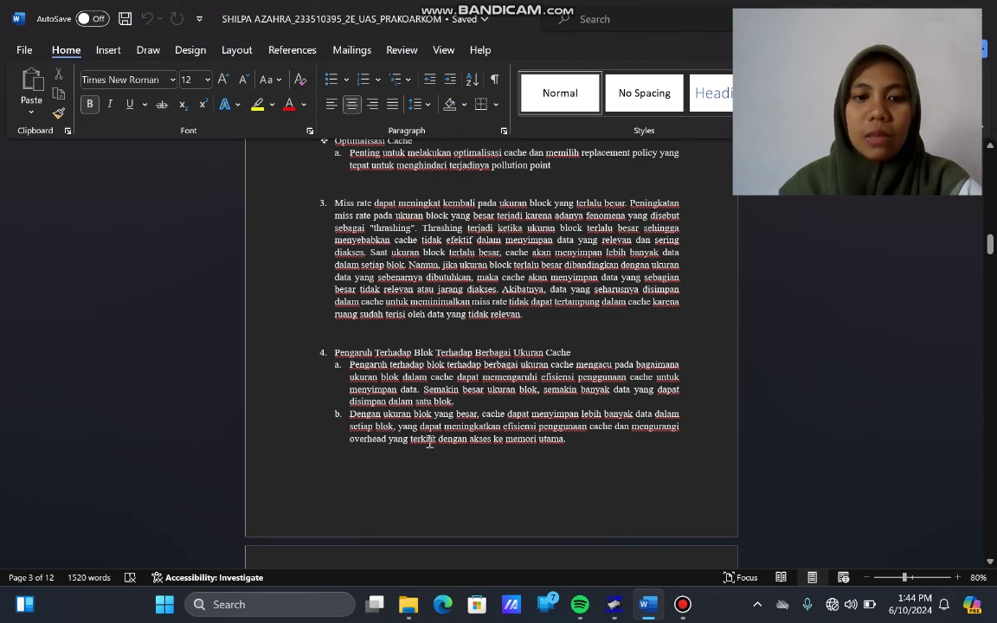
pyautogui.scroll(-2, 442, 443)
pyautogui.scroll(-2, 441, 443)
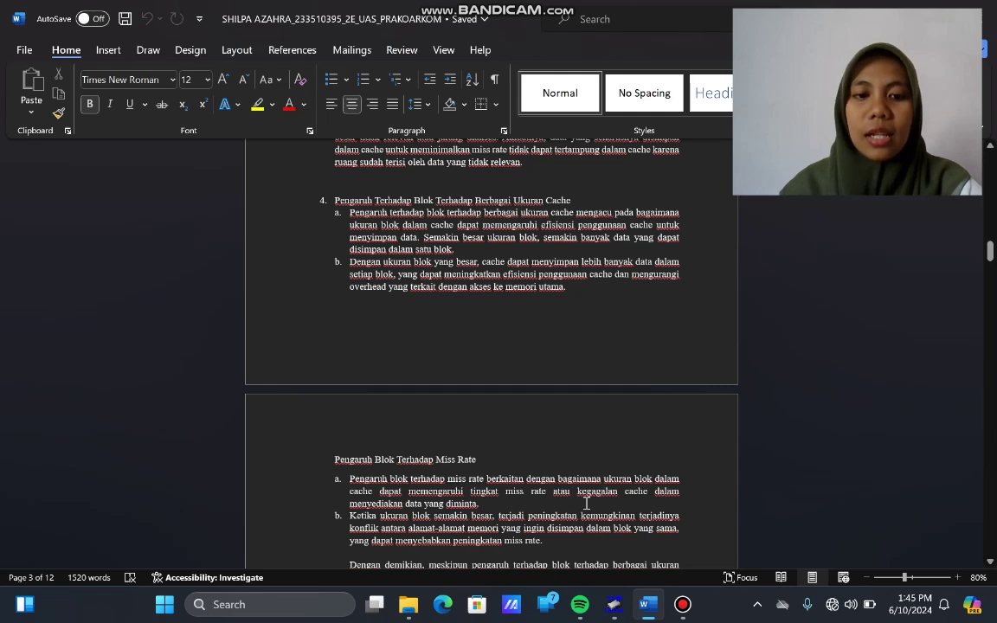
pyautogui.scroll(-2, 587, 503)
pyautogui.scroll(-2, 587, 503)
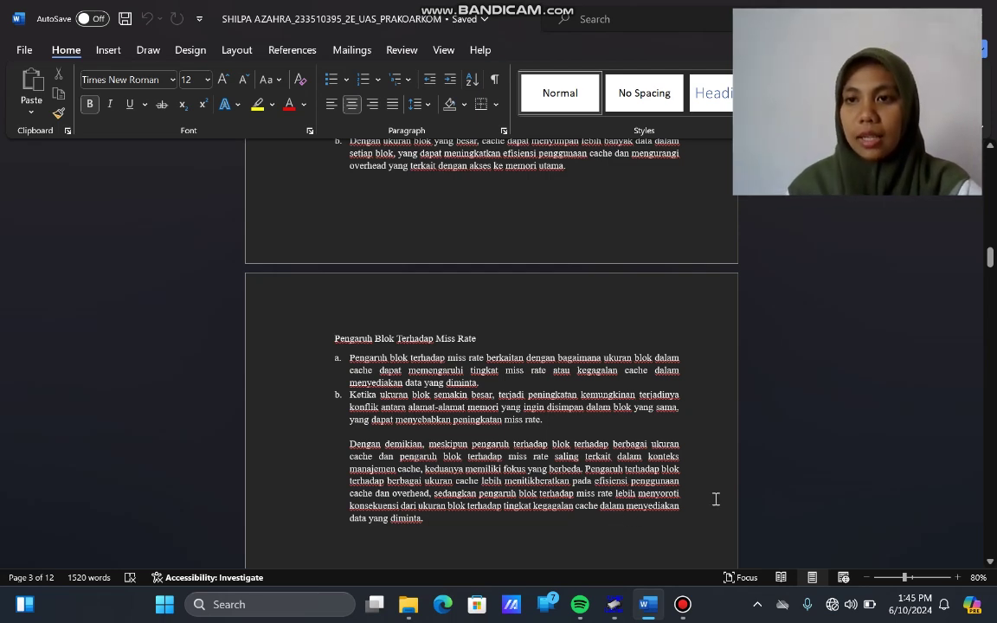
# Examine the Nasa7 hits and misses tables for cache sizes 4, 8, 16 and 32 across all words-by-block values
pyautogui.scroll(-10, 716, 499)
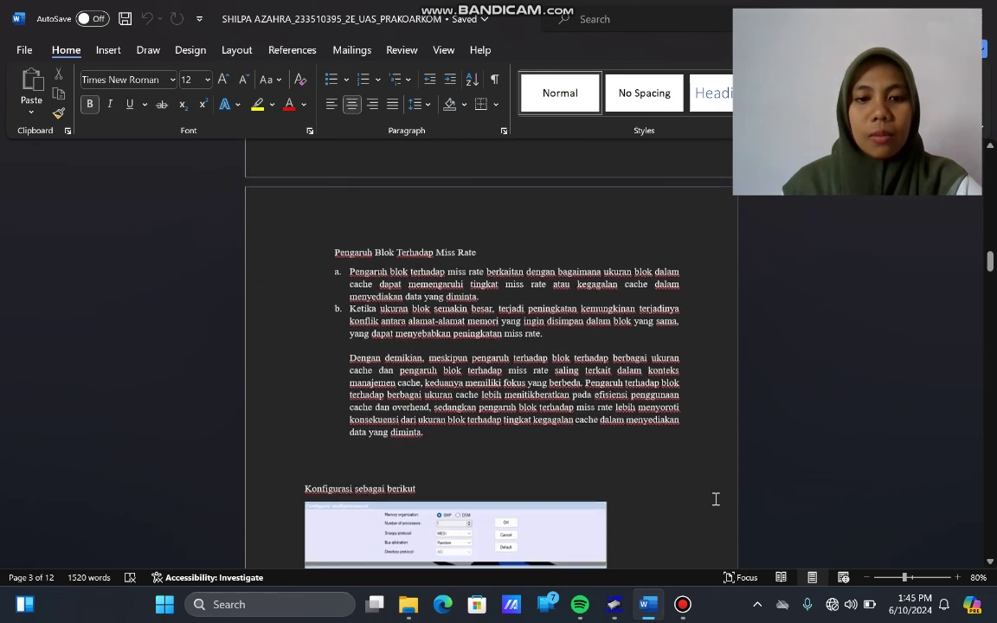
pyautogui.scroll(-5, 716, 499)
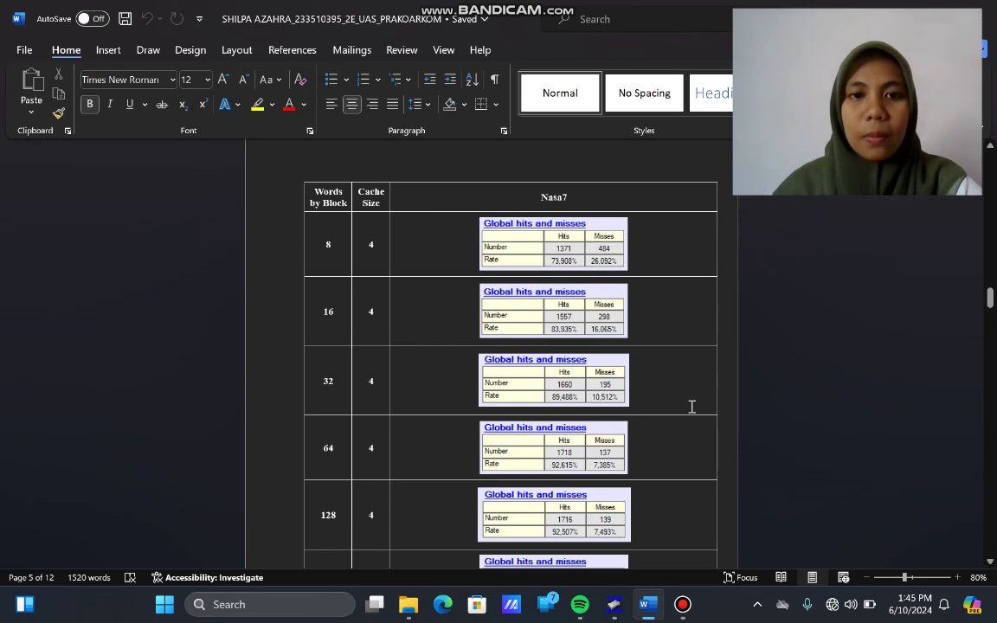
pyautogui.scroll(-1, 692, 406)
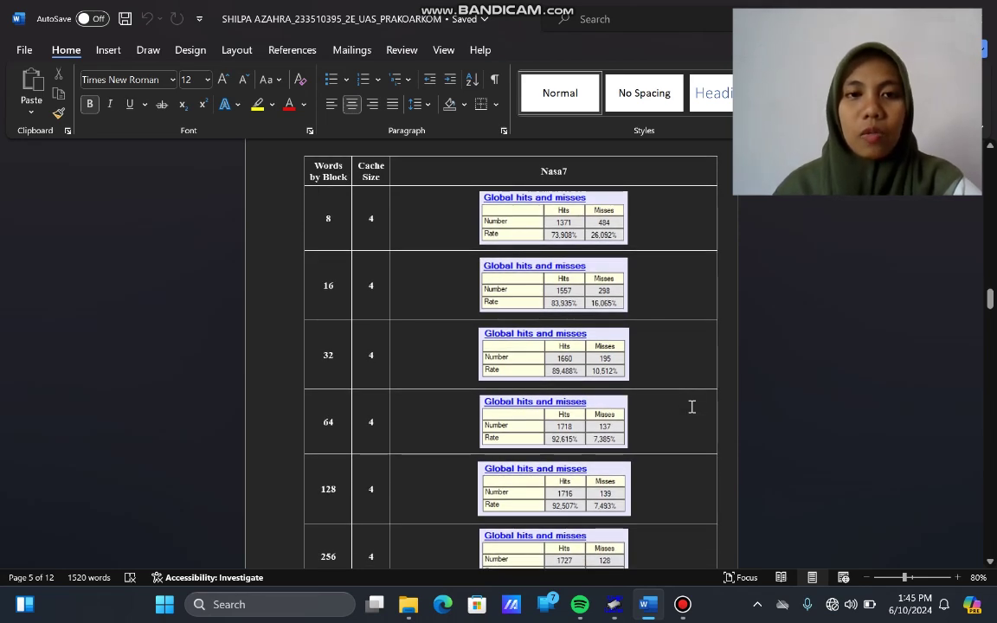
pyautogui.scroll(-20, 692, 406)
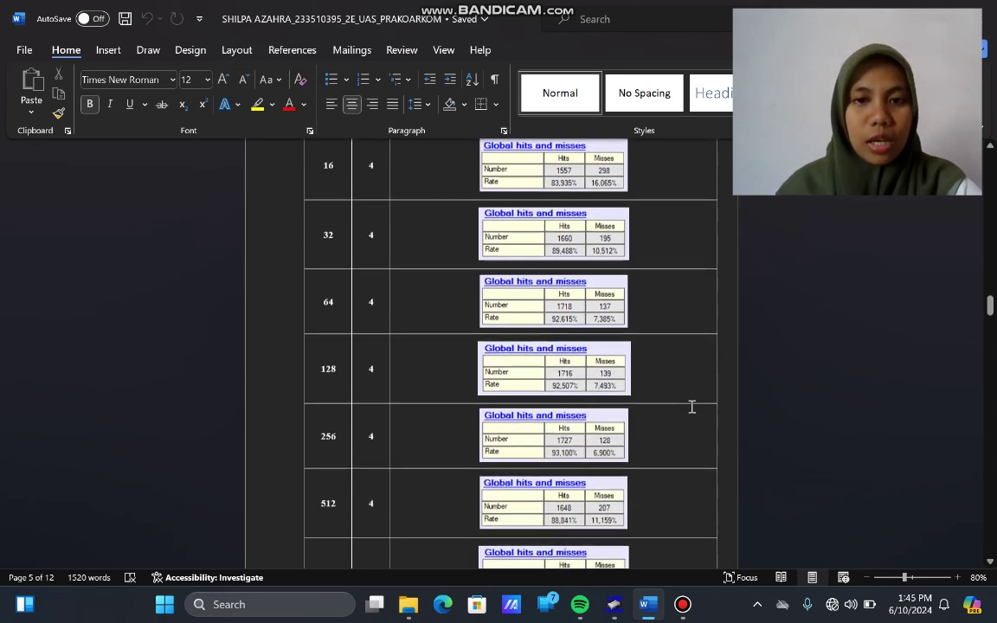
pyautogui.scroll(-10, 692, 406)
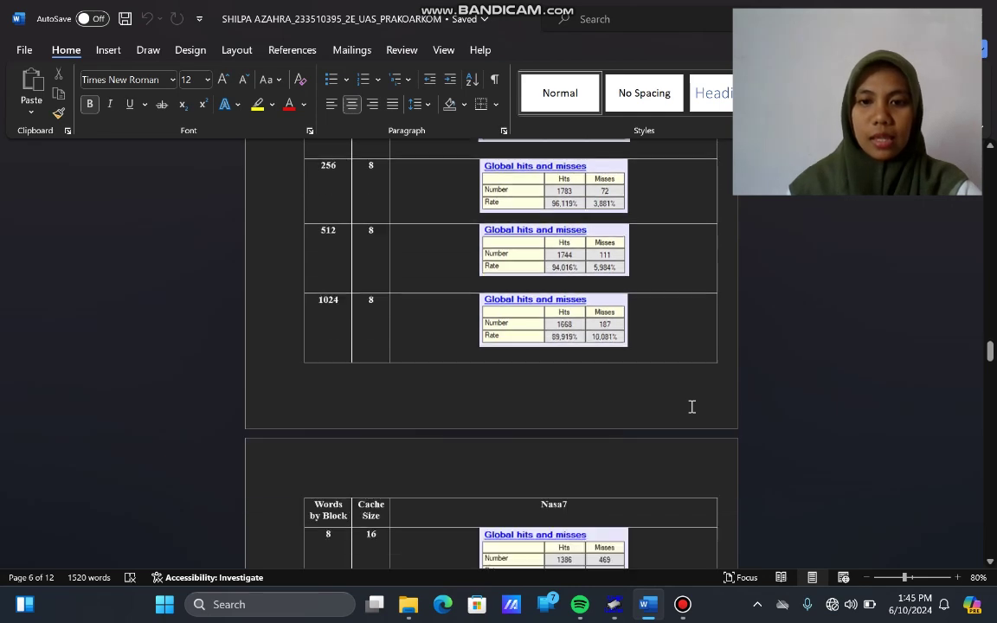
pyautogui.scroll(-12, 691, 406)
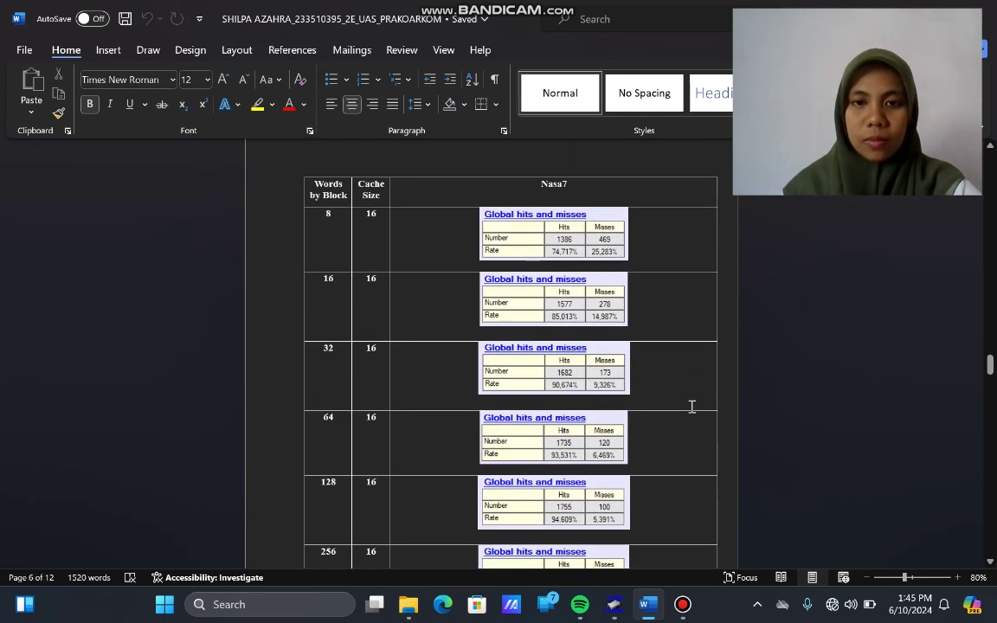
pyautogui.scroll(-10, 692, 406)
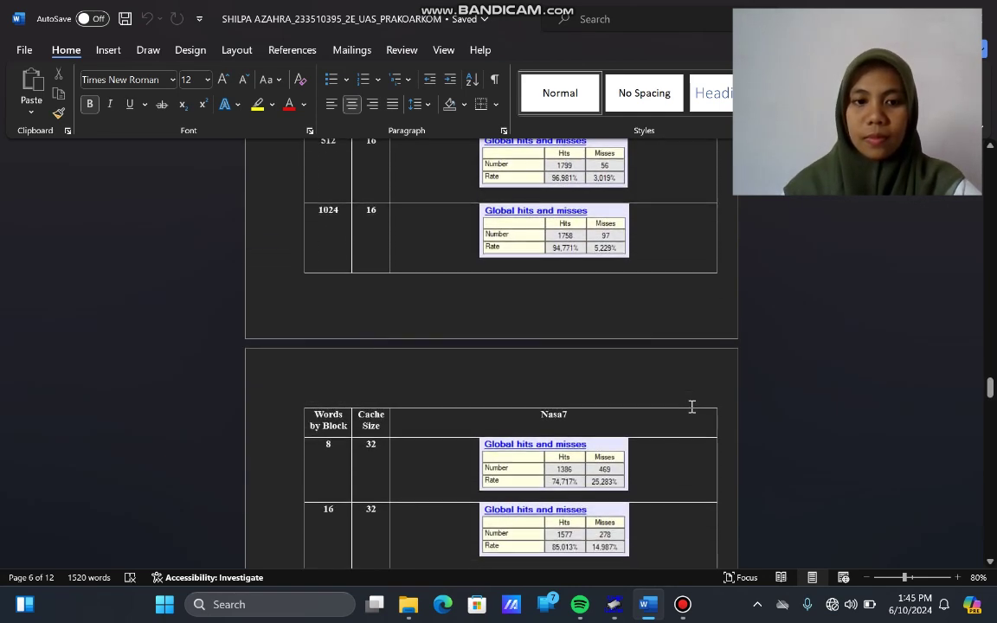
pyautogui.scroll(-13, 692, 406)
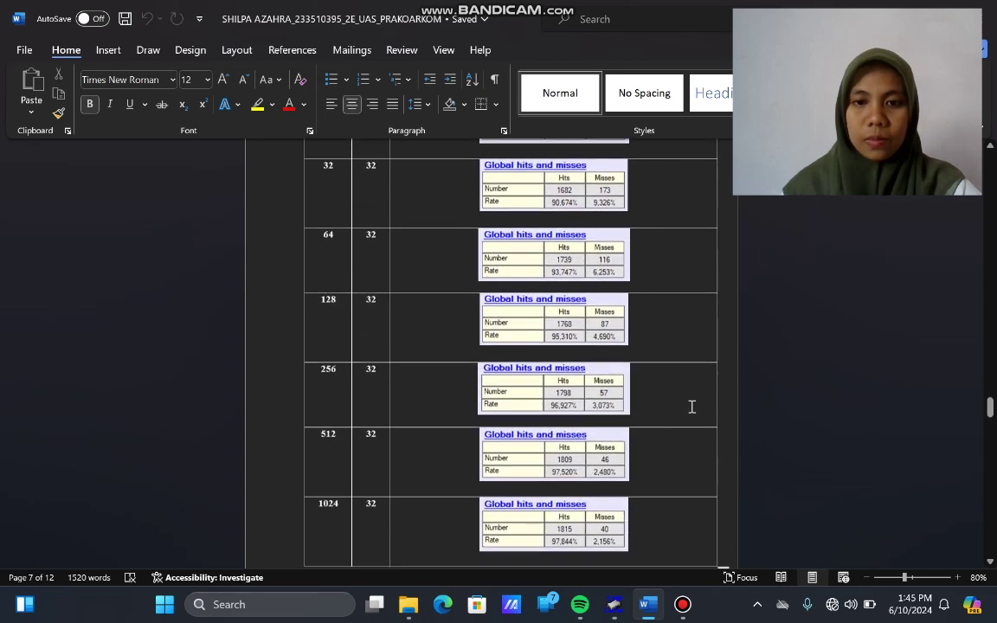
# Read the report's replacement policy procedure, and switch to SMPCache to open the multiprocessor, main memory and cache configurations
pyautogui.scroll(-7, 692, 406)
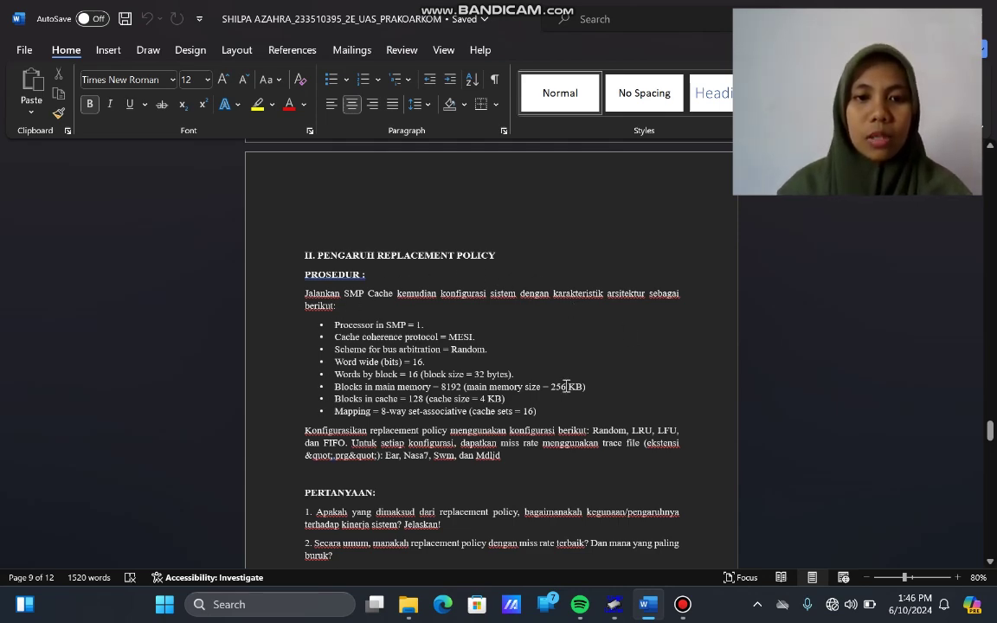
pyautogui.scroll(-2, 630, 378)
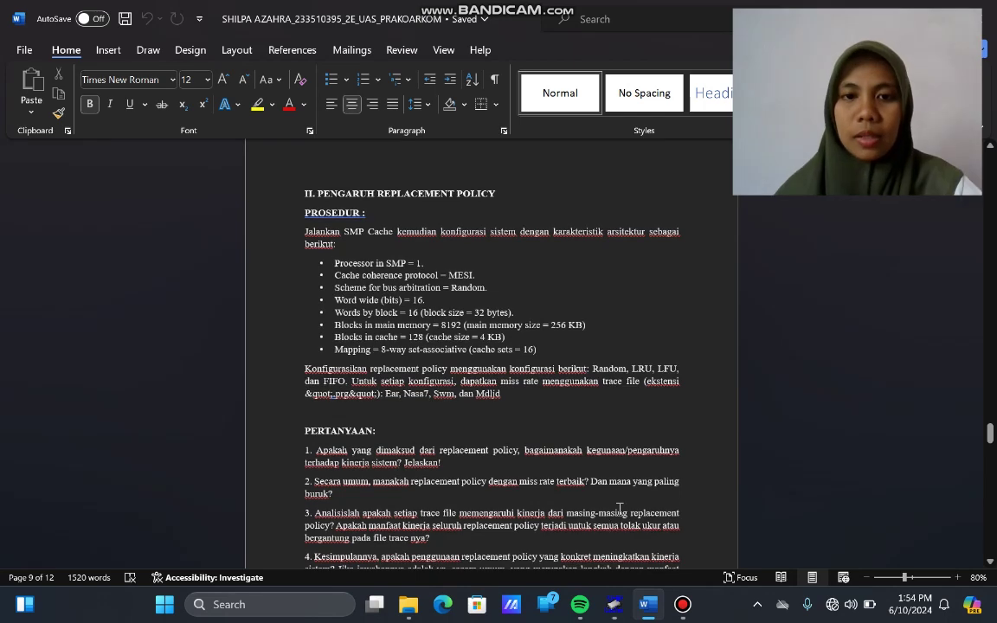
pyautogui.moveTo(614, 600)
pyautogui.click(614, 601)
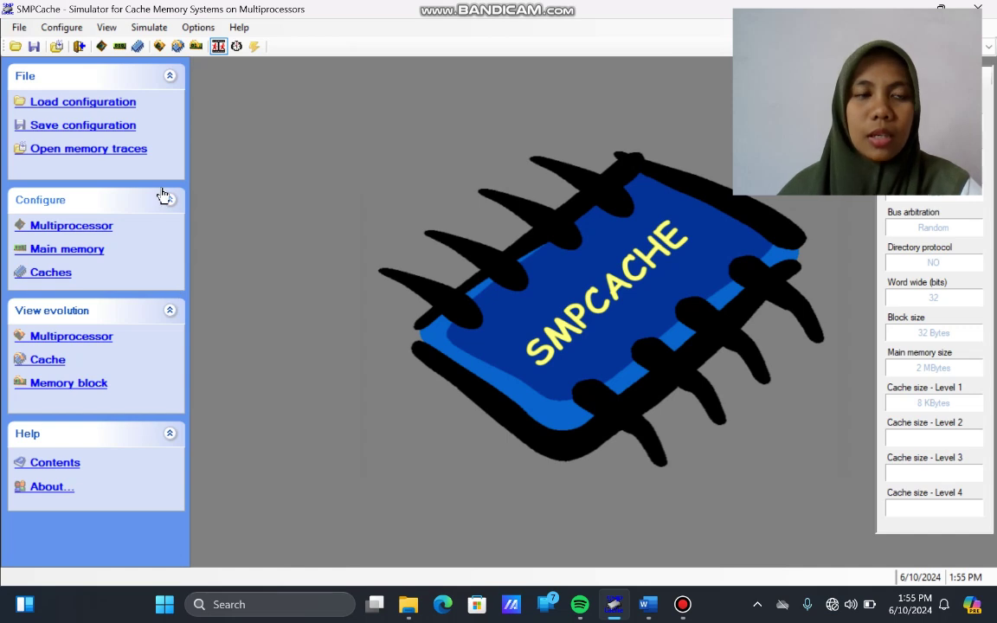
pyautogui.click(101, 46)
pyautogui.click(119, 47)
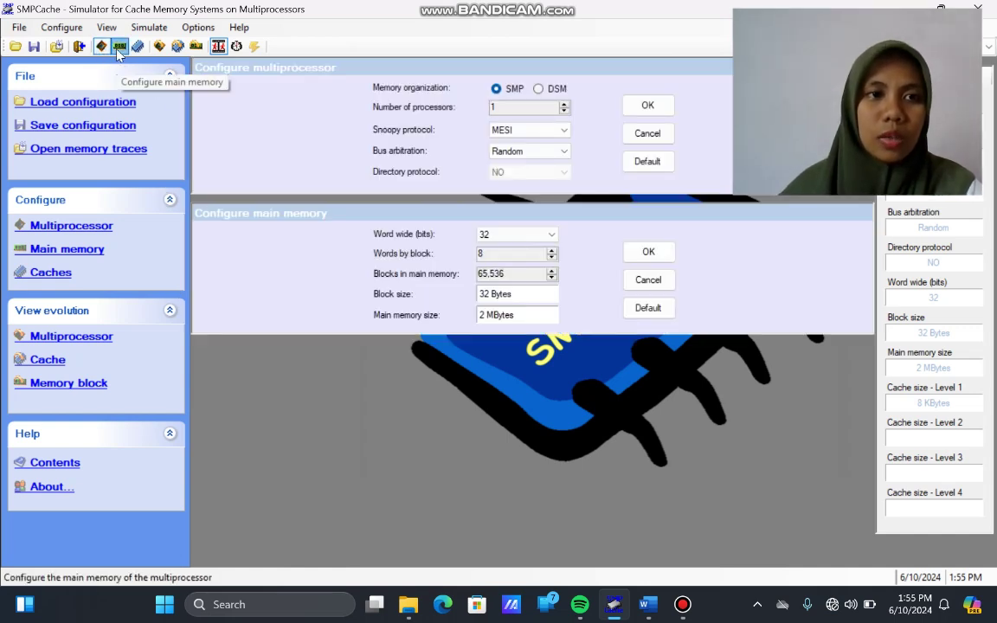
pyautogui.click(138, 46)
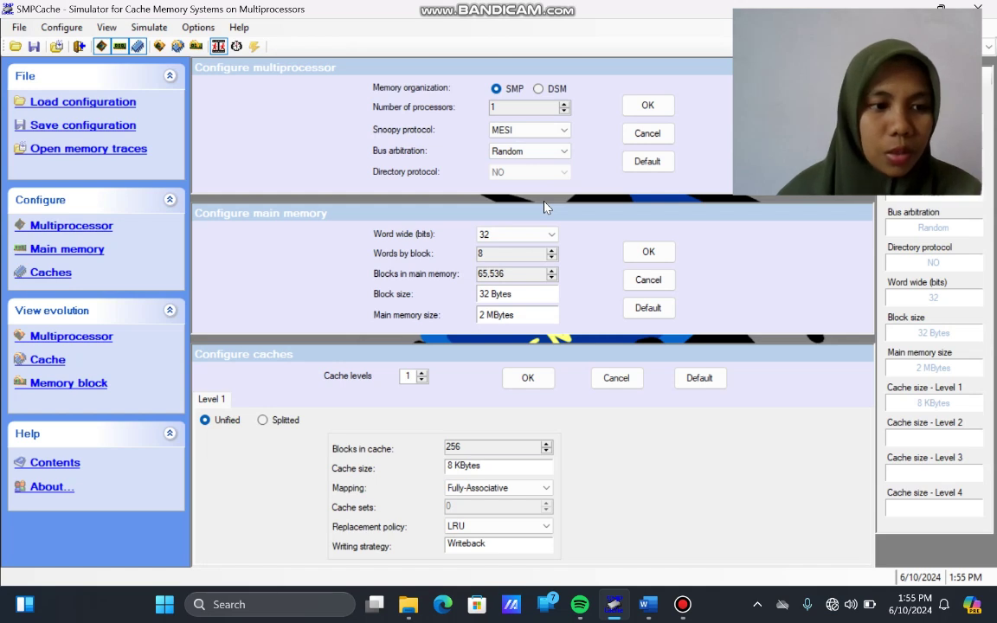
# Configure the main memory with a 16-bit word width, 16 words by block and 8192 blocks
pyautogui.click(527, 235)
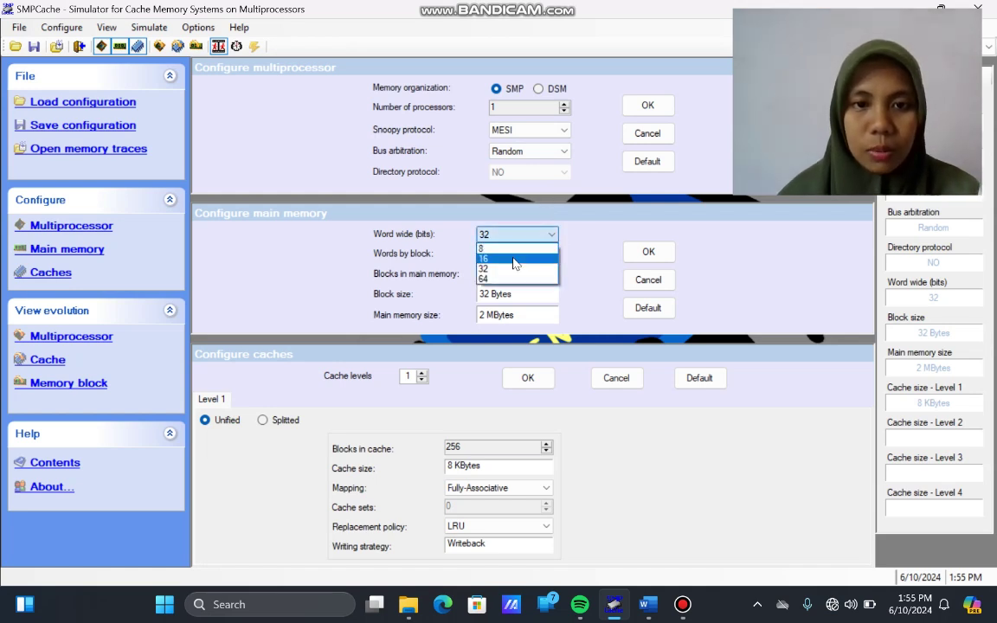
pyautogui.click(515, 259)
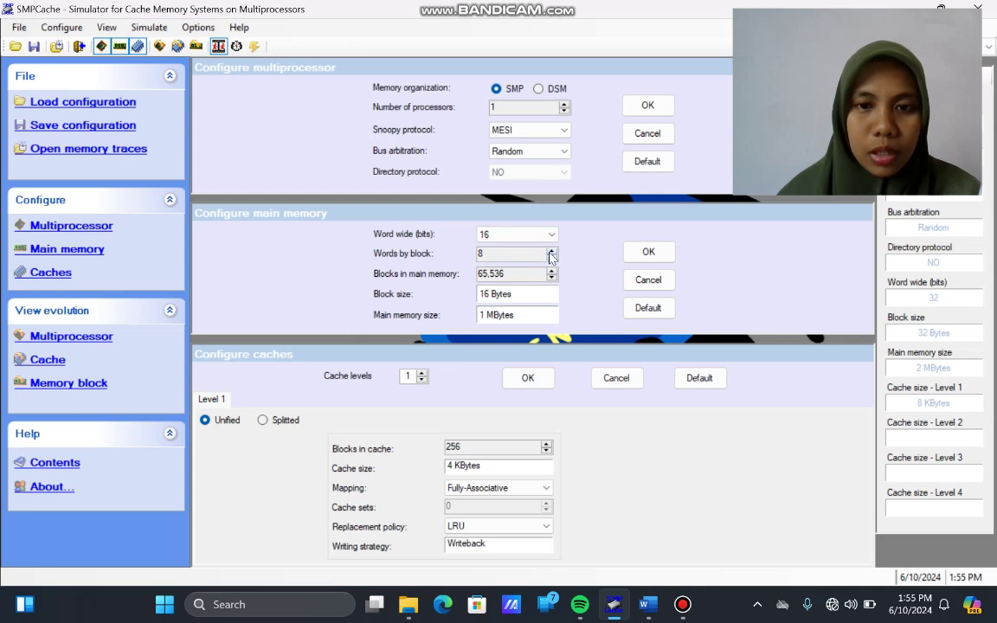
pyautogui.click(552, 250)
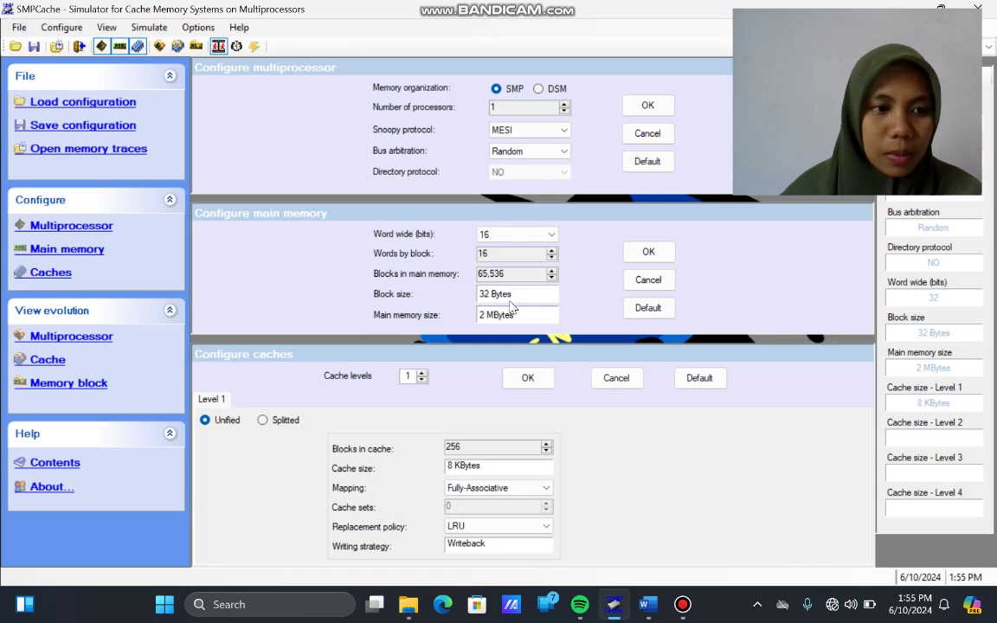
pyautogui.click(552, 277)
pyautogui.click(551, 278)
pyautogui.click(551, 278)
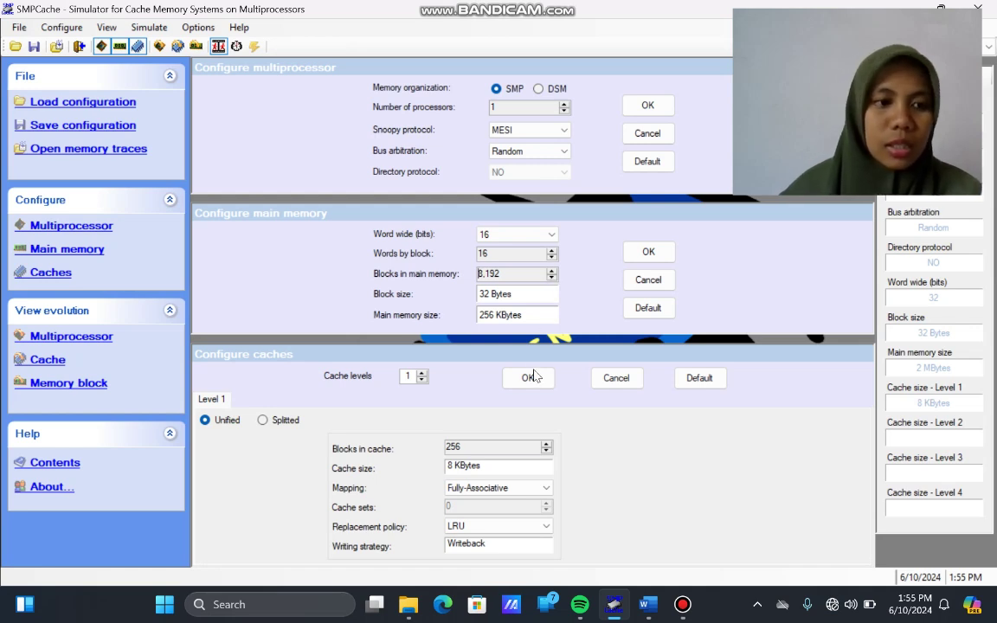
# Configure the cache with 128 blocks, Set-Associative mapping and 16 cache sets, and accept the multiprocessor, main memory and cache settings
pyautogui.click(547, 452)
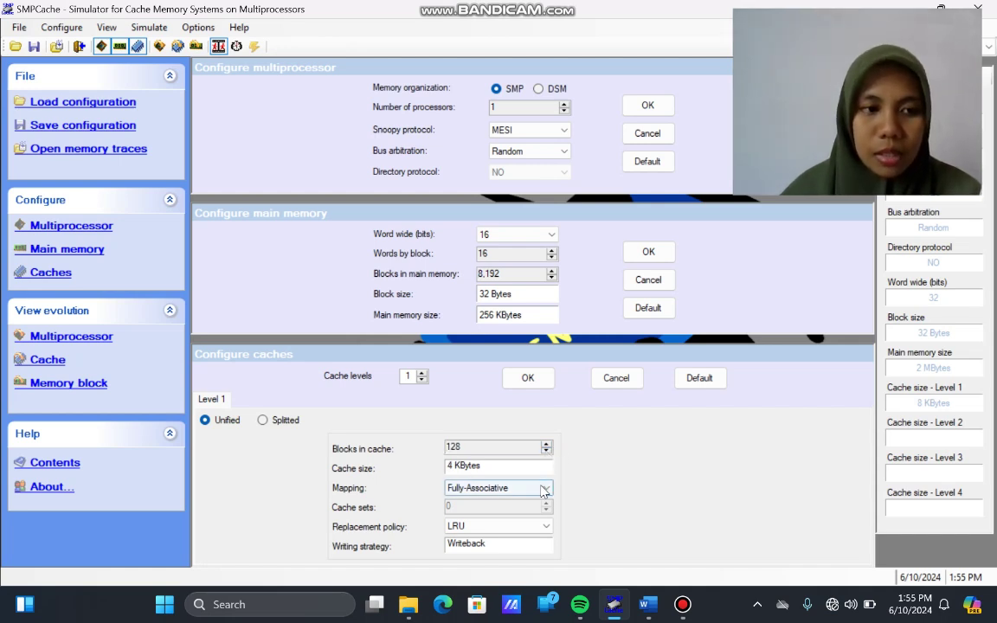
pyautogui.click(543, 490)
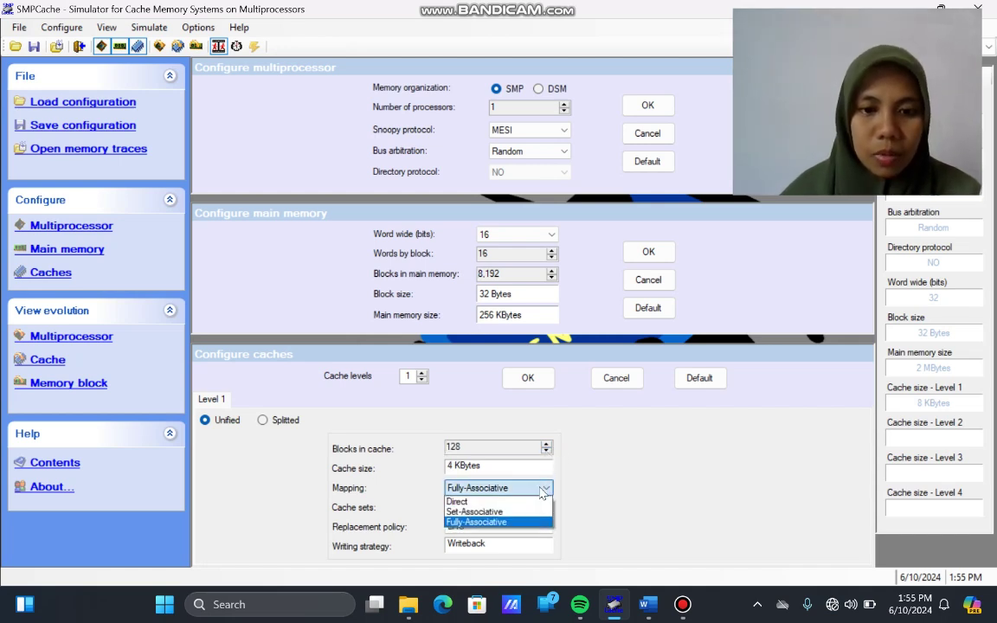
pyautogui.click(496, 512)
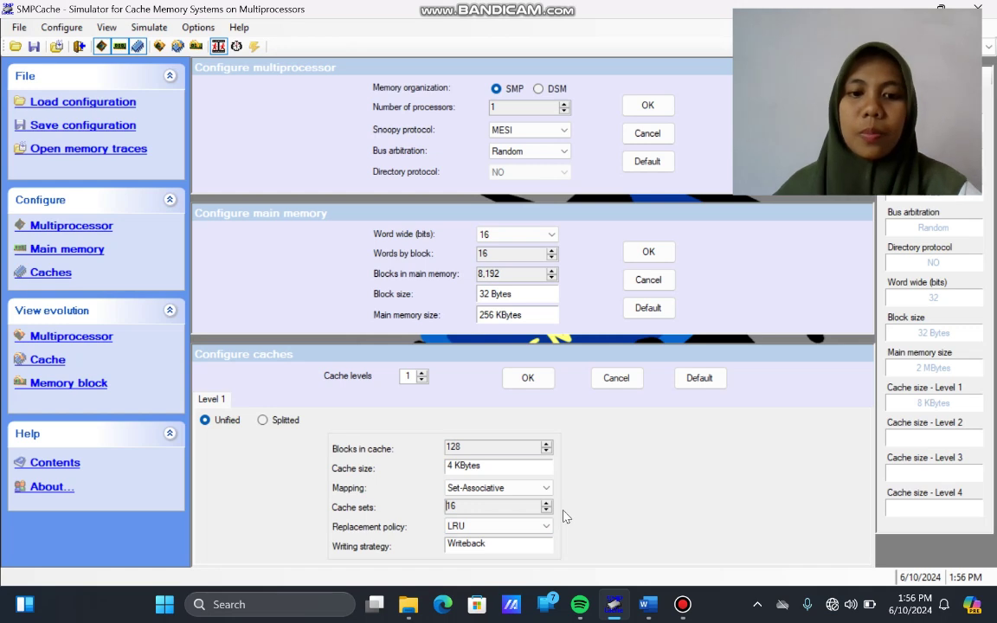
pyautogui.click(663, 106)
pyautogui.click(665, 250)
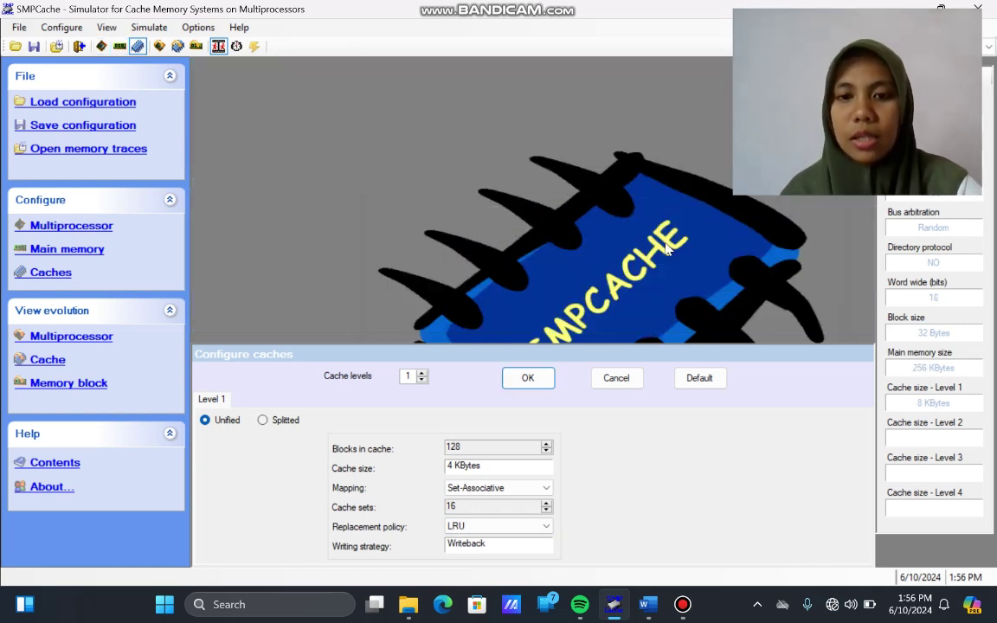
pyautogui.click(528, 377)
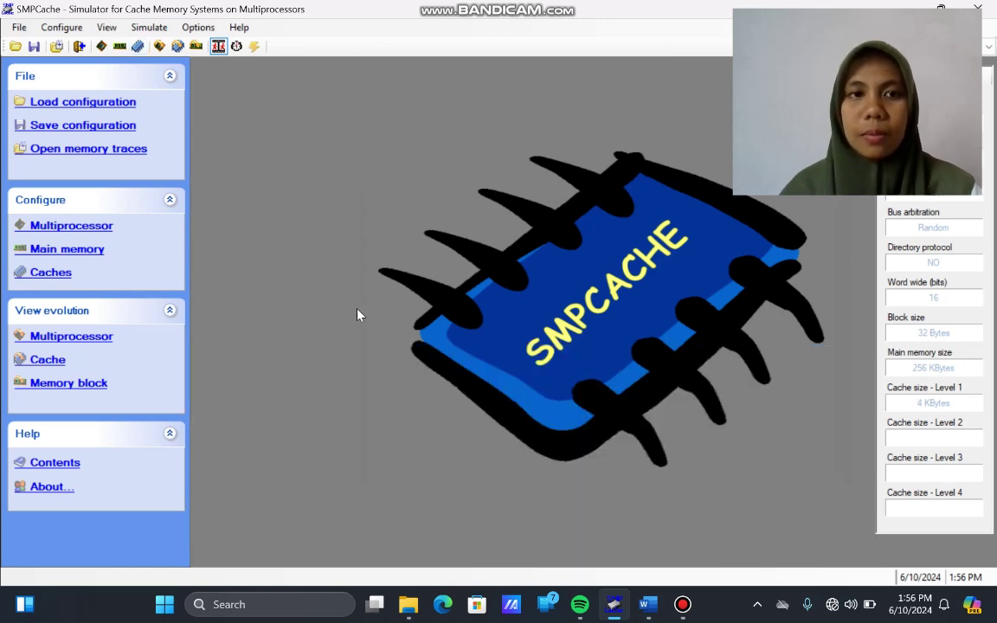
# Load the EAR.prg memory trace on processor P0
pyautogui.click(139, 151)
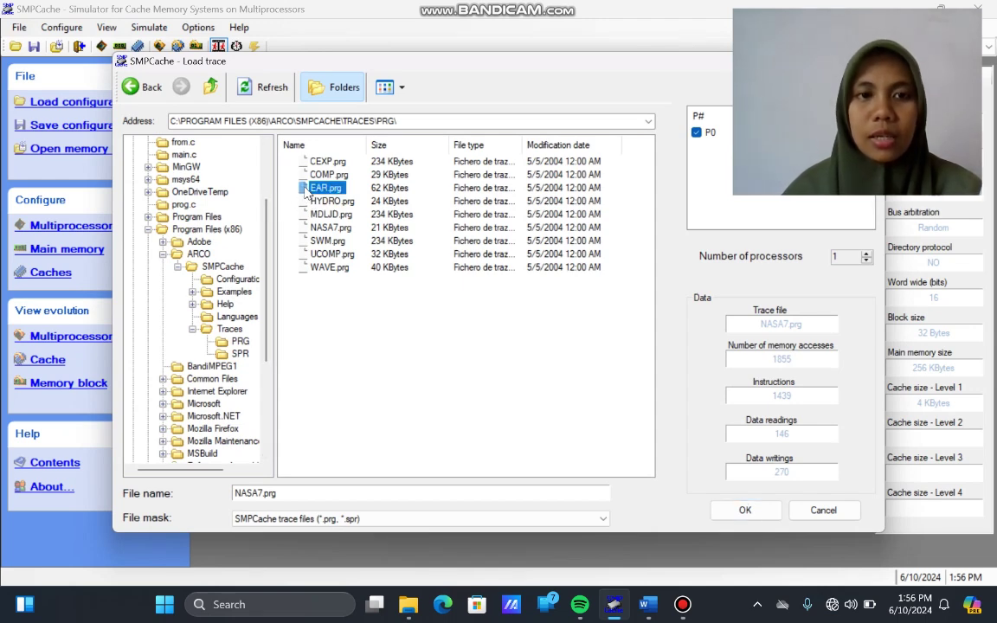
pyautogui.click(312, 188)
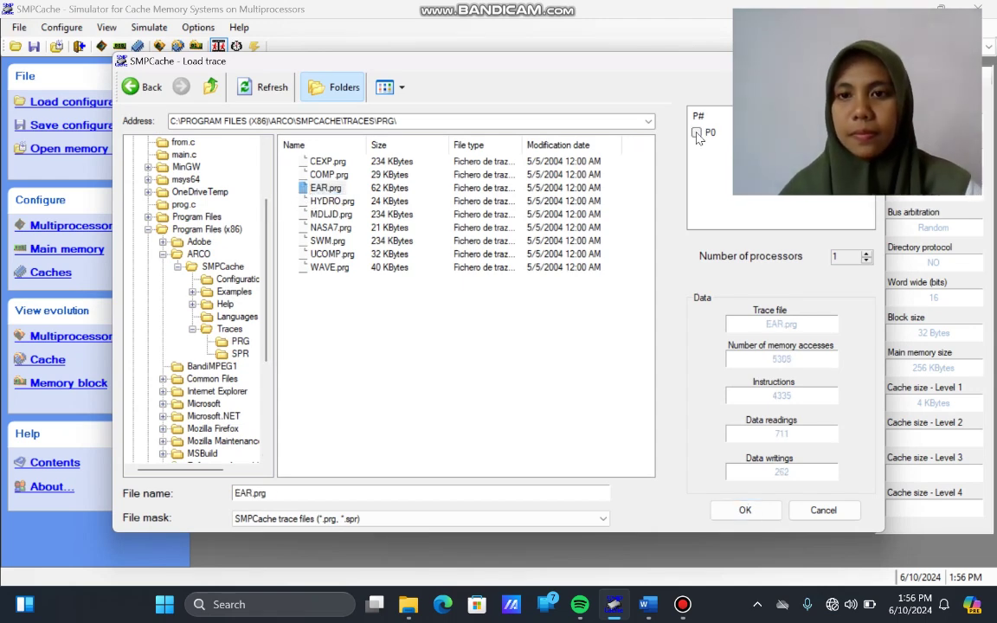
pyautogui.click(763, 514)
# Open the text view of processor cache 0's evolution and execute a Complete simulation of the EAR trace
pyautogui.click(52, 361)
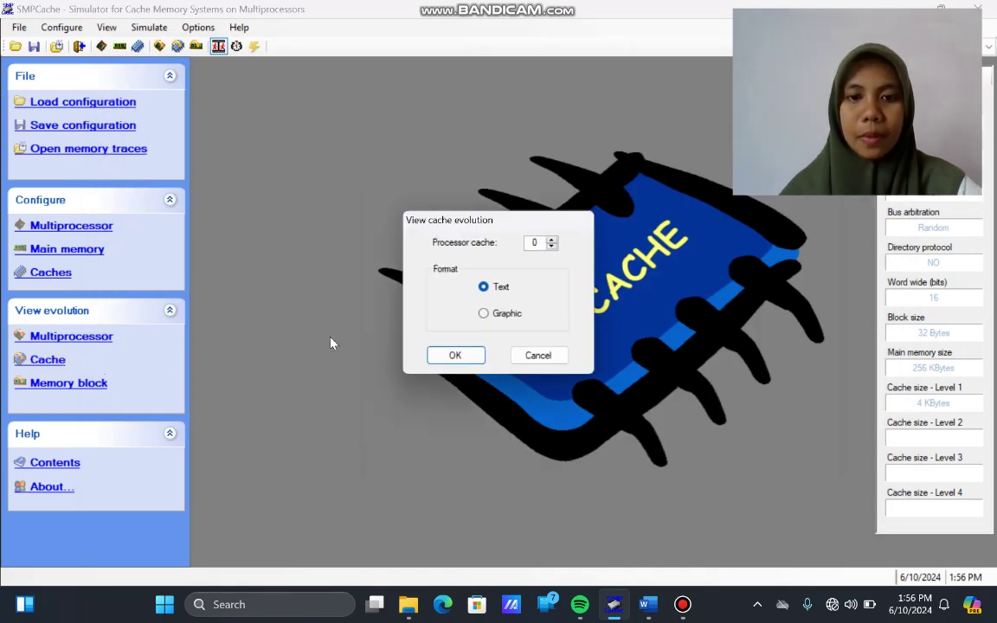
pyautogui.click(455, 354)
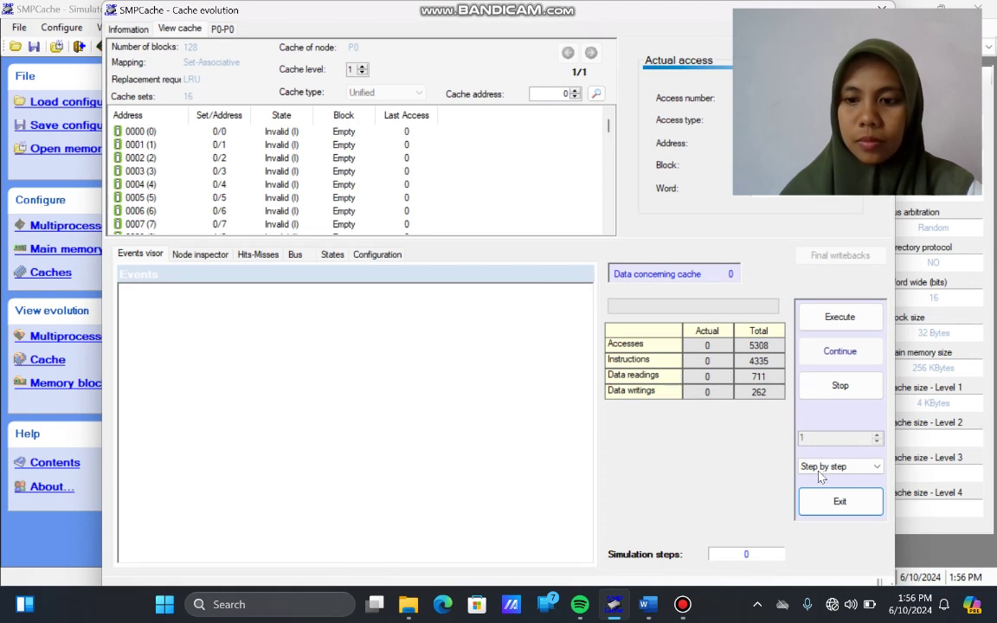
pyautogui.click(814, 467)
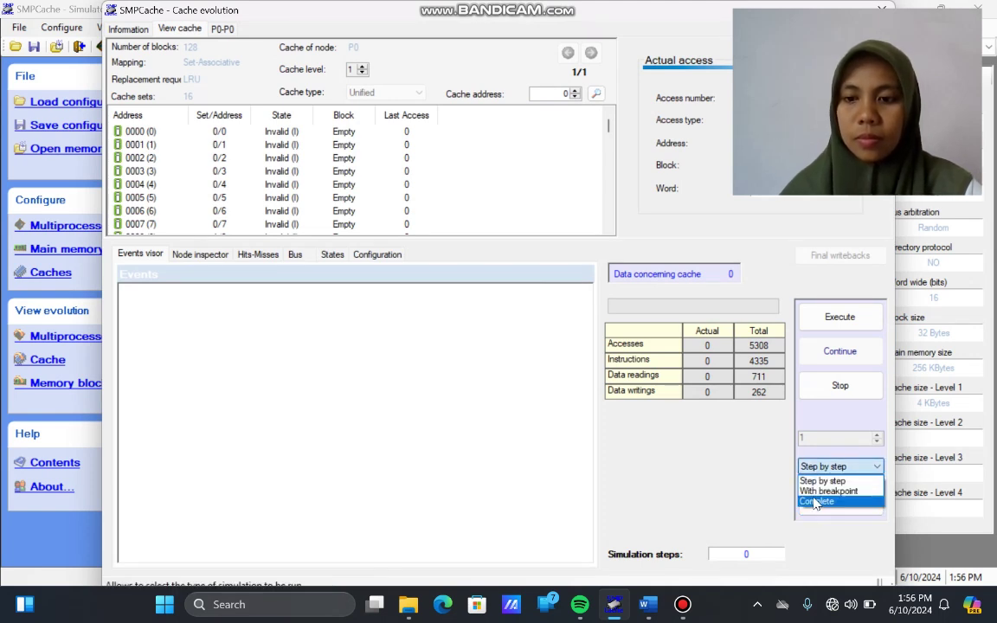
pyautogui.click(814, 502)
pyautogui.click(829, 317)
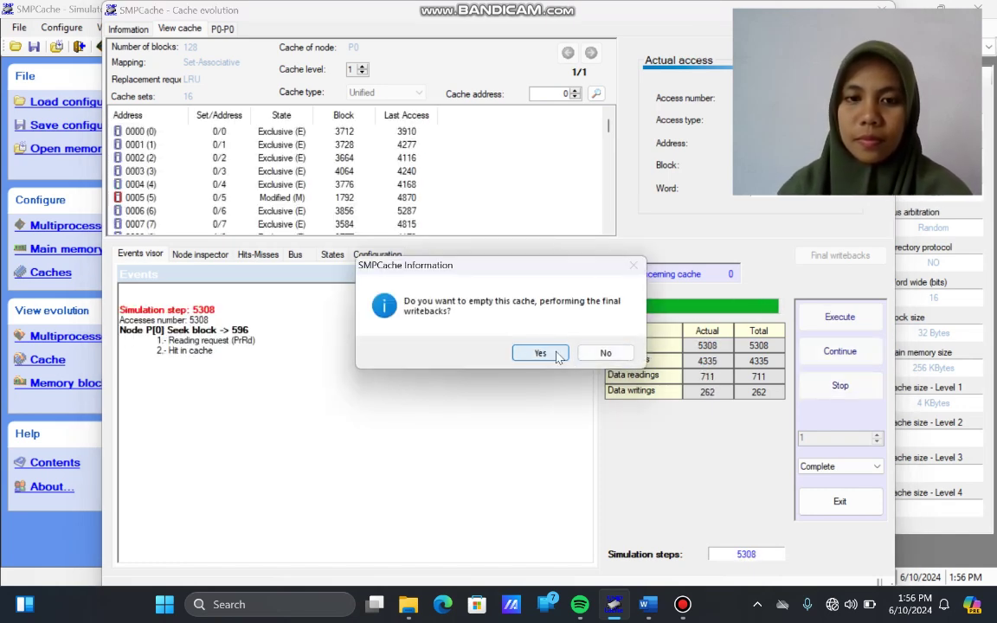
# Empty the LRU cache with the final writebacks, view its hit and miss rates, and exit the simulation
pyautogui.click(558, 355)
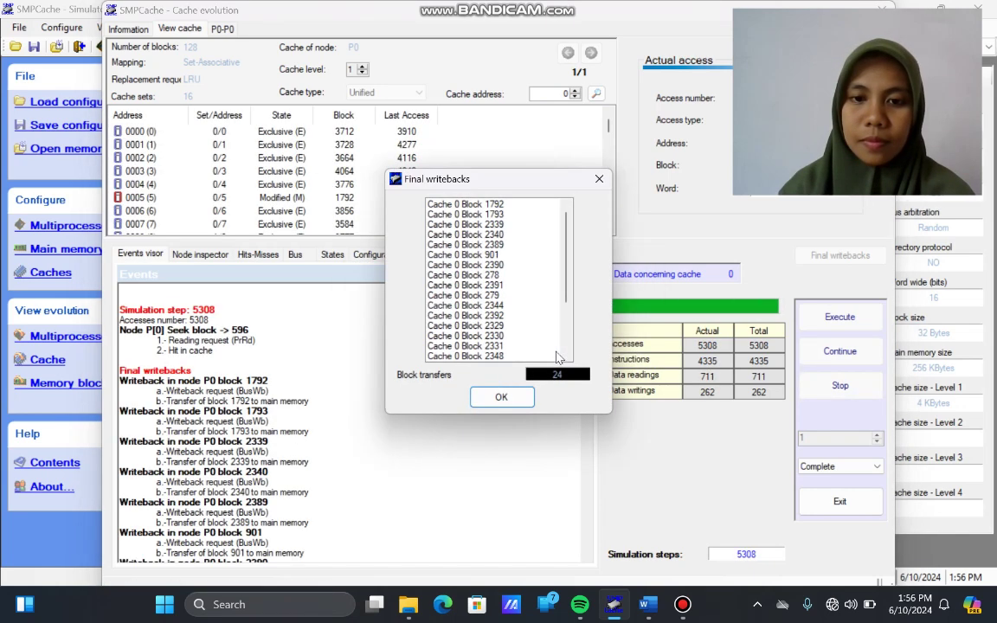
pyautogui.click(499, 398)
pyautogui.click(260, 255)
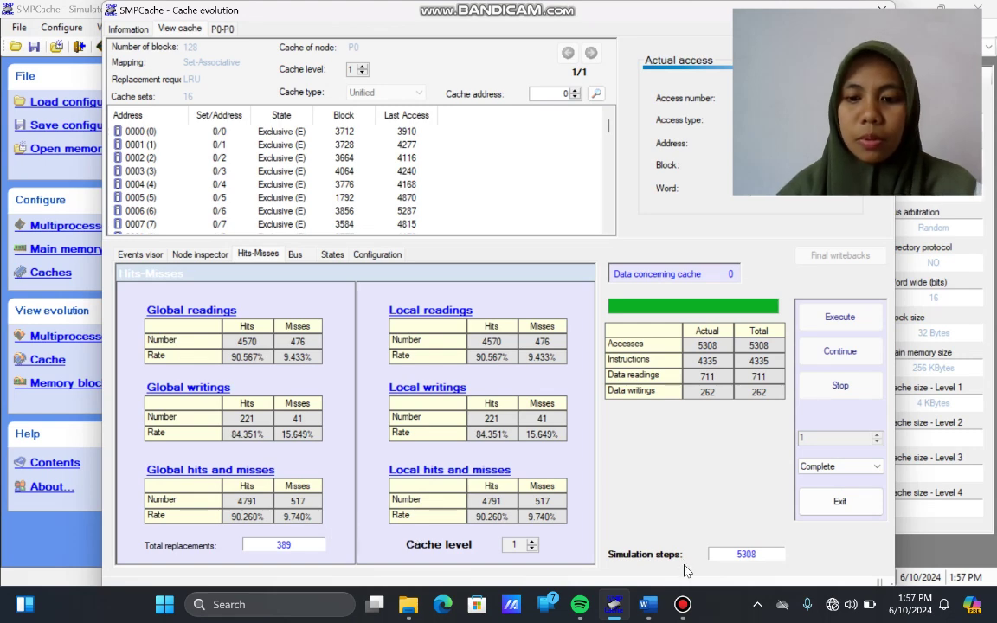
pyautogui.click(836, 511)
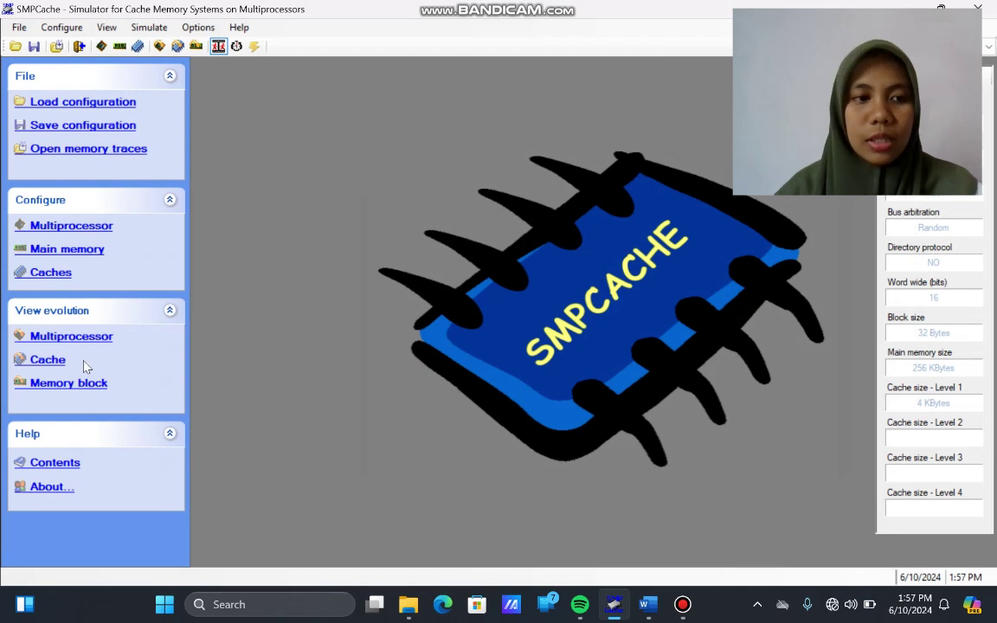
# Set the cache's replacement policy to FIFO and accept the main memory and cache configurations
pyautogui.click(63, 256)
pyautogui.click(62, 273)
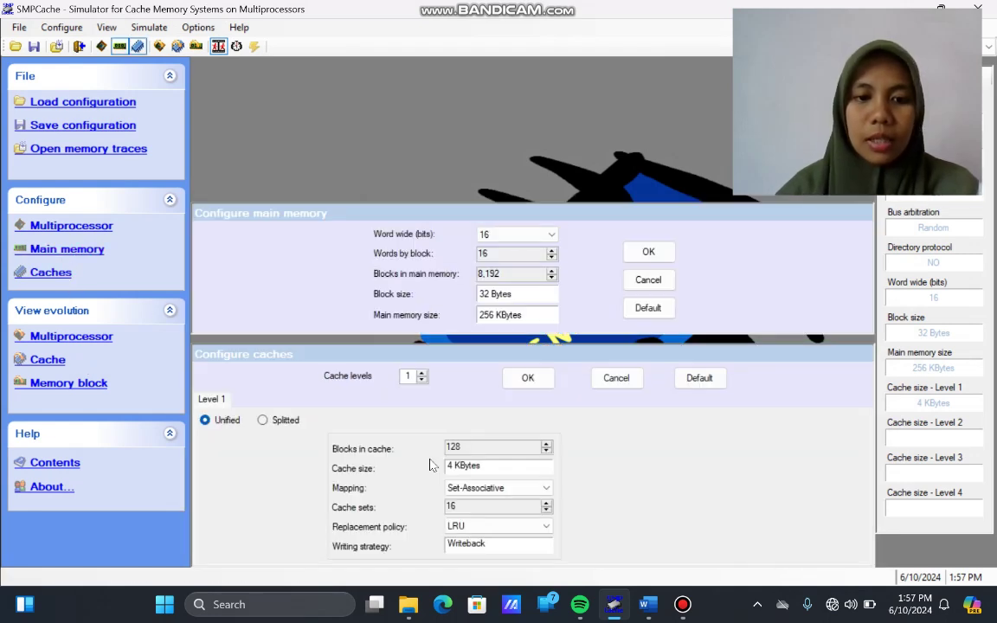
pyautogui.click(546, 526)
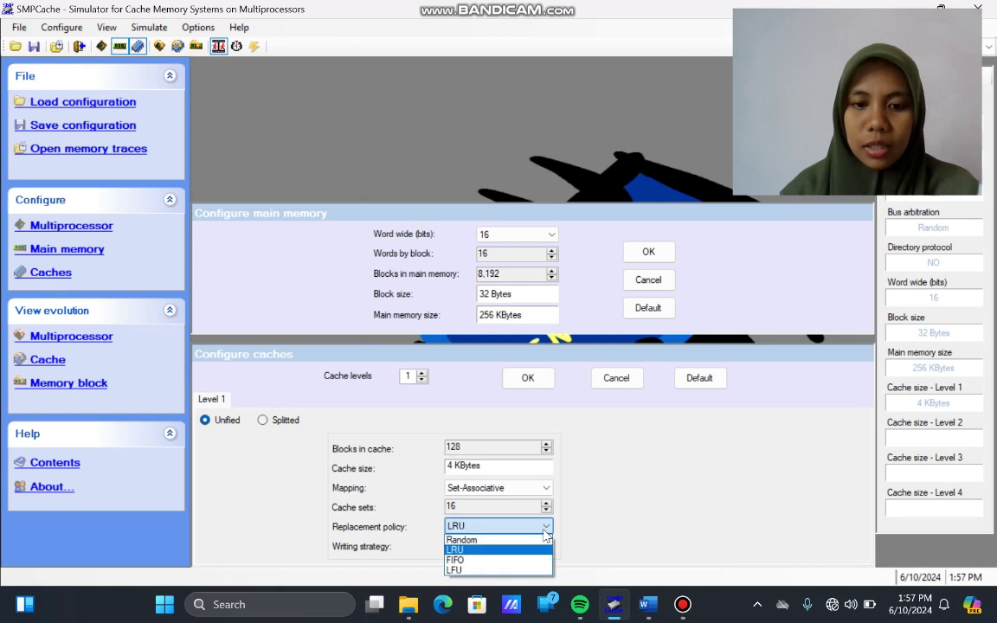
pyautogui.click(470, 561)
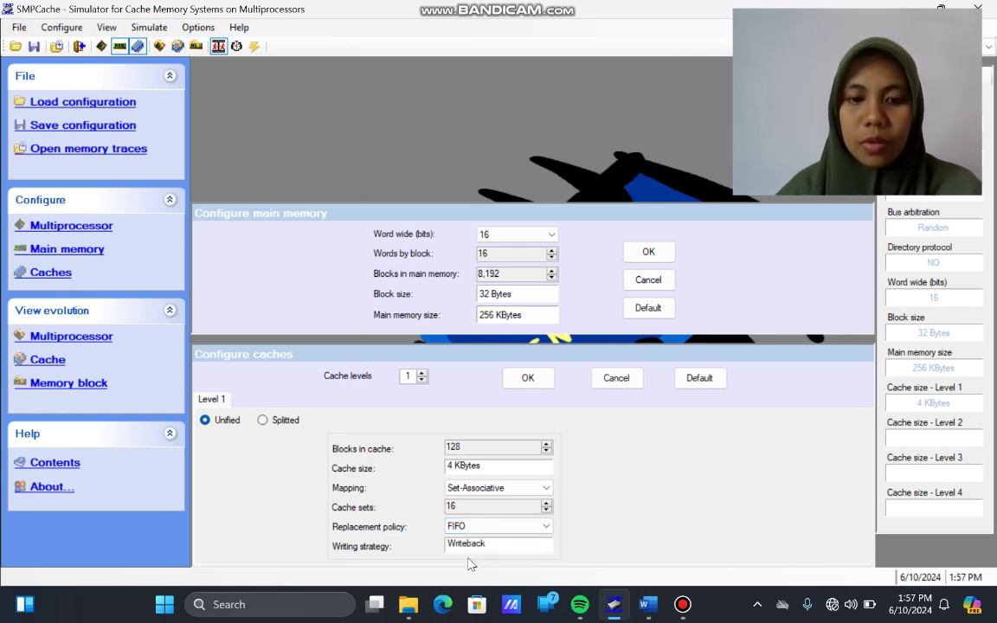
pyautogui.click(662, 252)
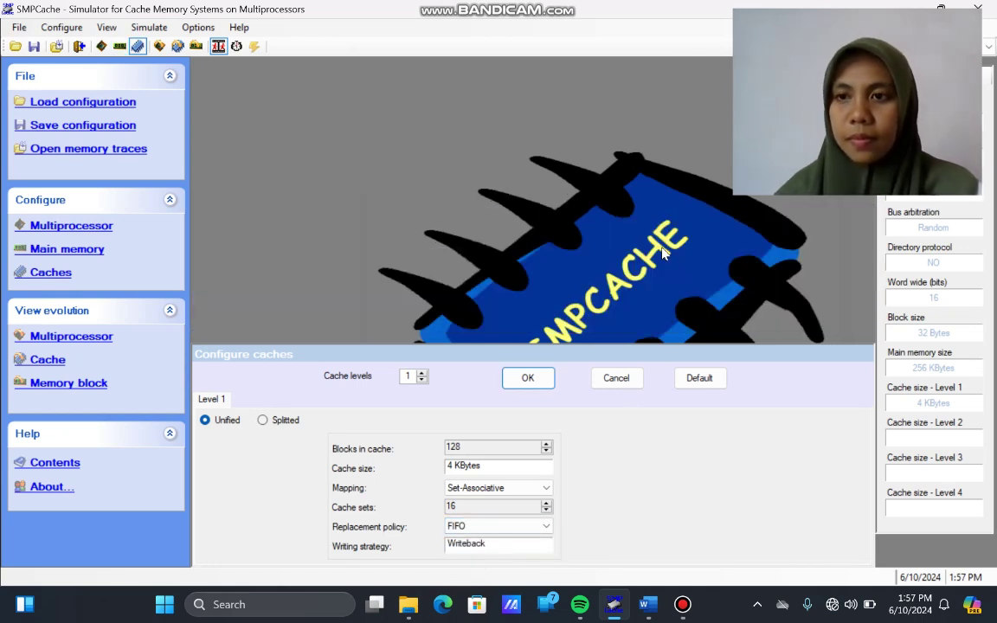
pyautogui.click(527, 379)
# Open the cache evolution view for the FIFO configuration and execute a Complete simulation of the EAR trace
pyautogui.click(58, 362)
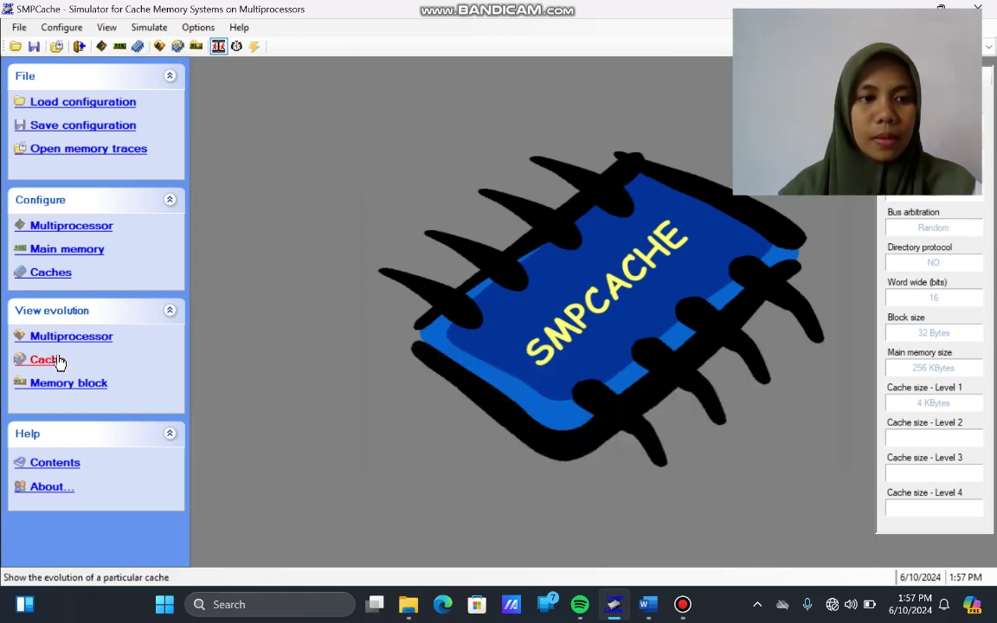
pyautogui.click(459, 355)
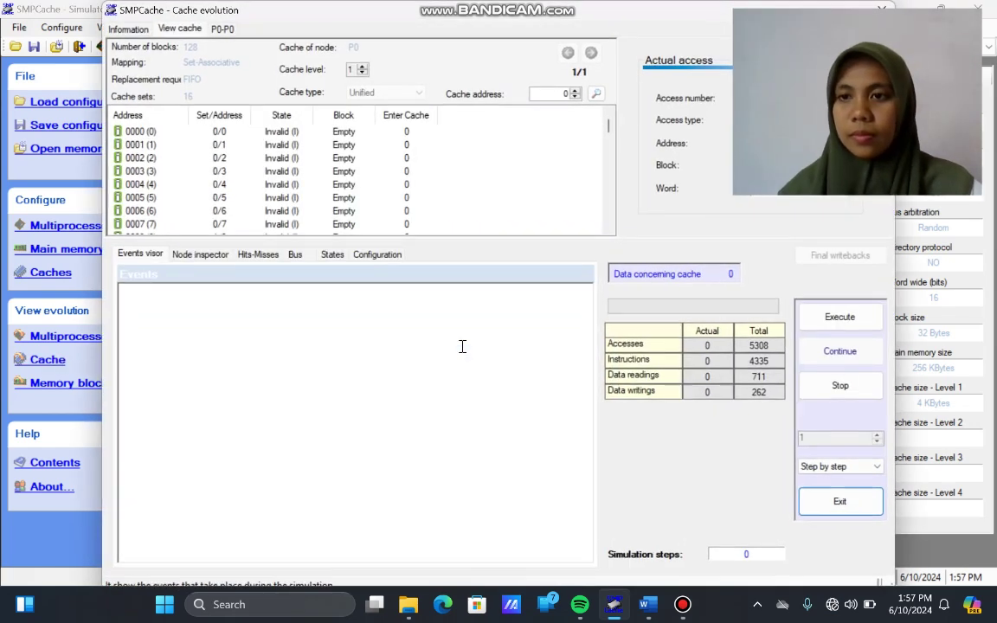
pyautogui.click(831, 467)
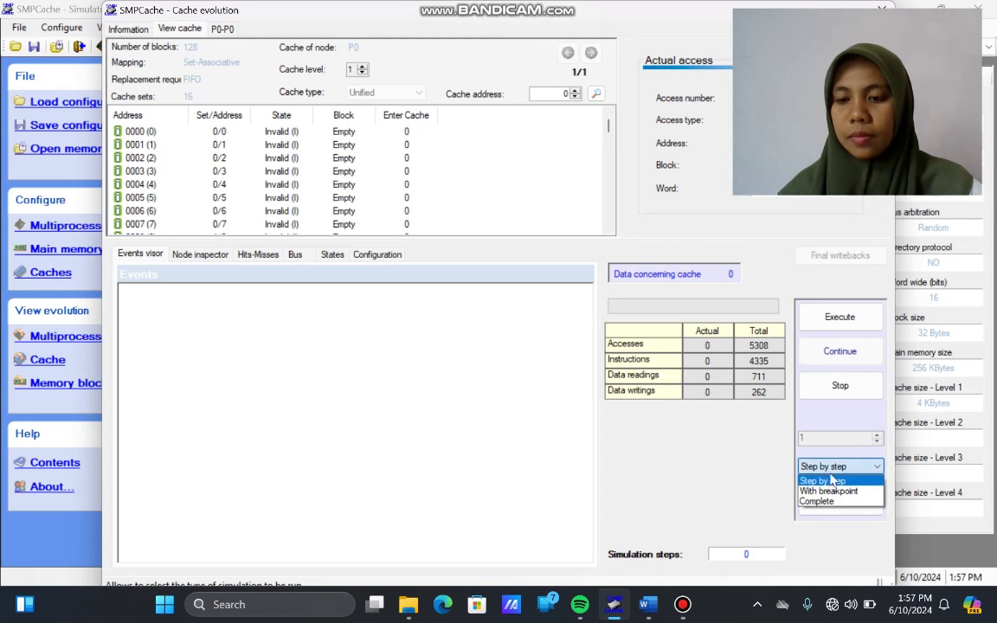
pyautogui.click(827, 500)
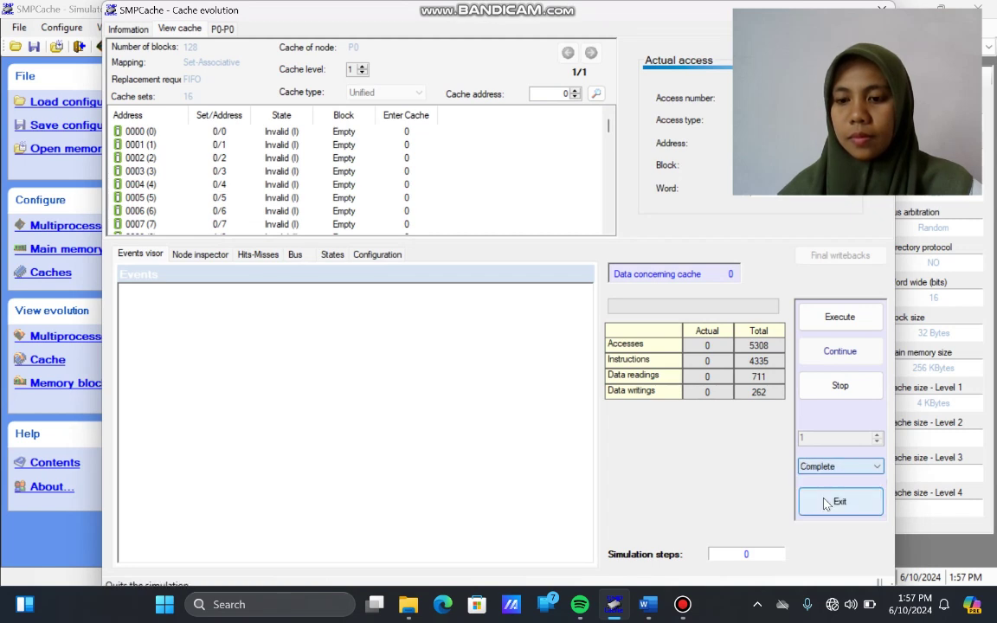
pyautogui.click(848, 328)
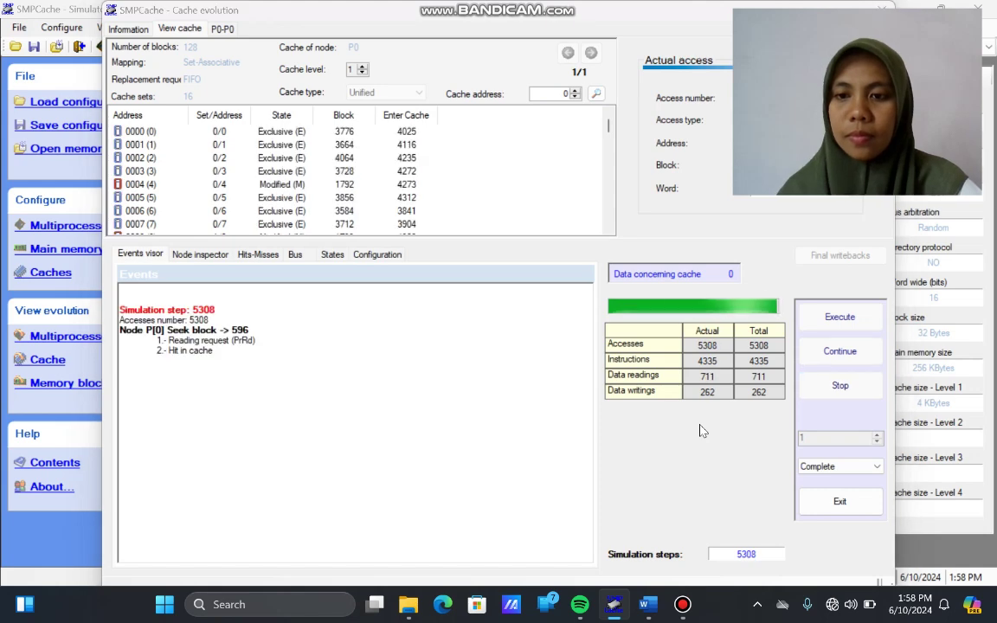
# Perform the final writebacks for the FIFO run, view its hit and miss rates, and exit the simulation
pyautogui.click(541, 354)
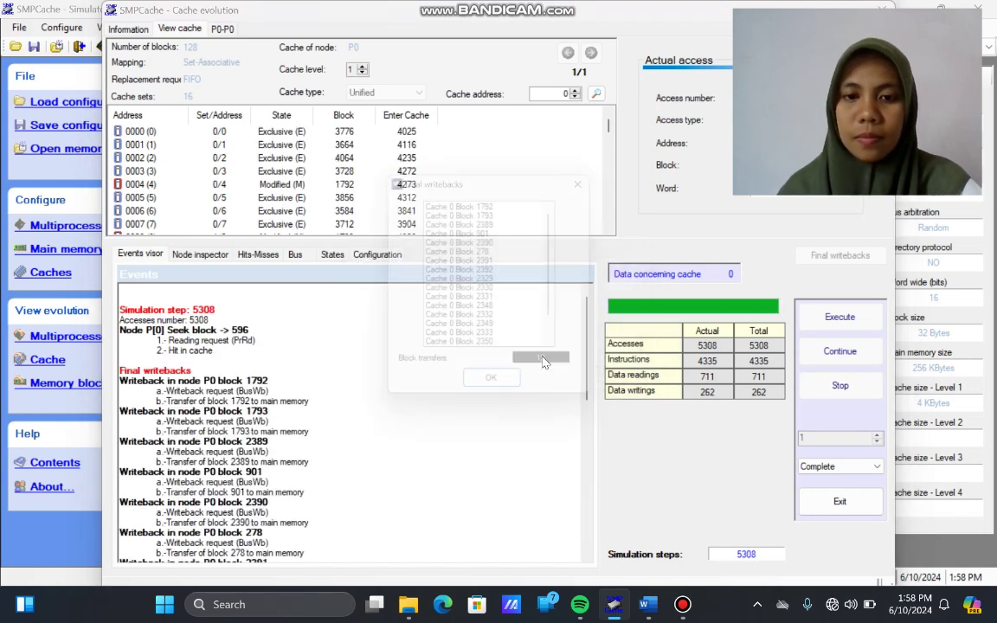
pyautogui.click(503, 395)
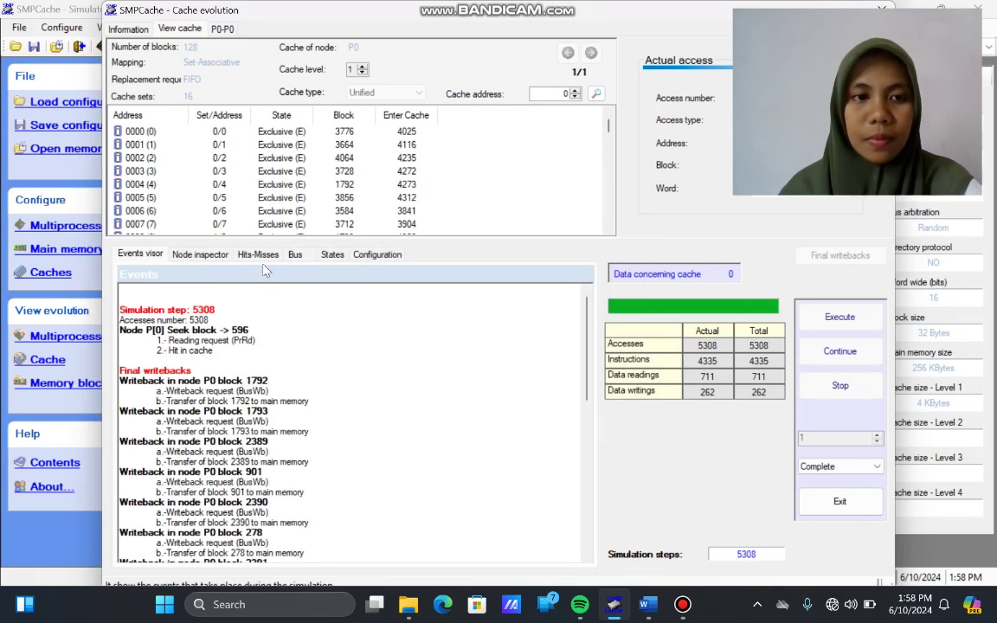
pyautogui.click(259, 254)
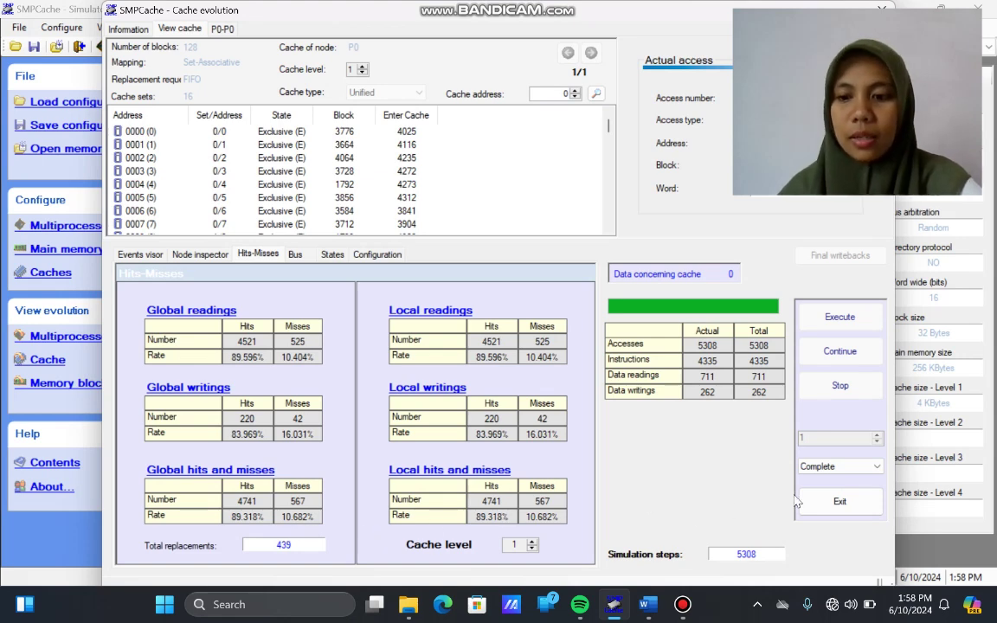
pyautogui.click(835, 502)
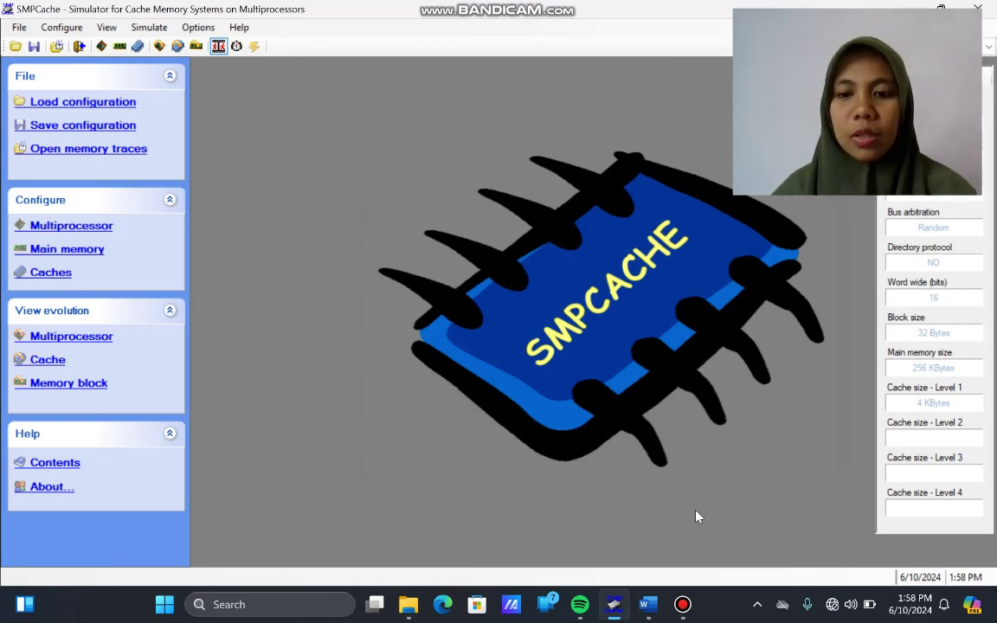
# Switch to the Word report and read replacement policy questions 1 to 3 alongside their answers
pyautogui.click(650, 605)
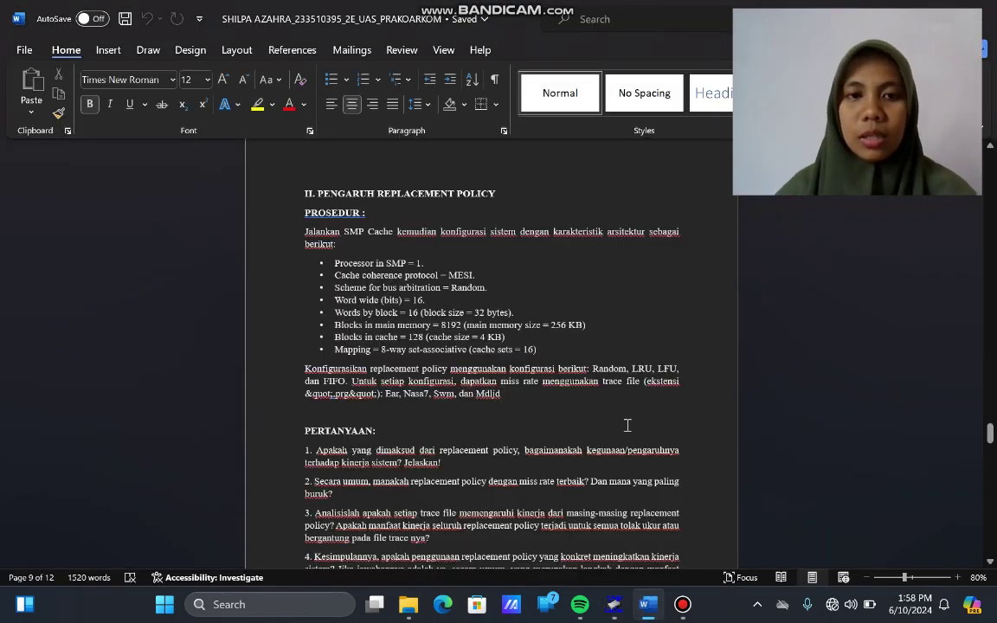
pyautogui.scroll(-4, 629, 424)
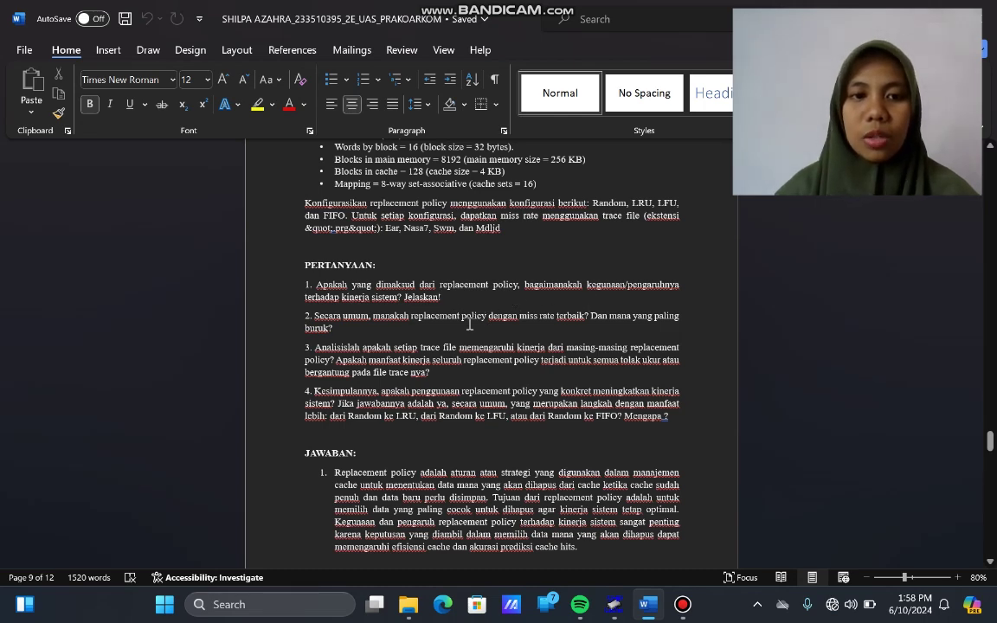
pyautogui.scroll(-2, 441, 396)
pyautogui.scroll(-2, 441, 397)
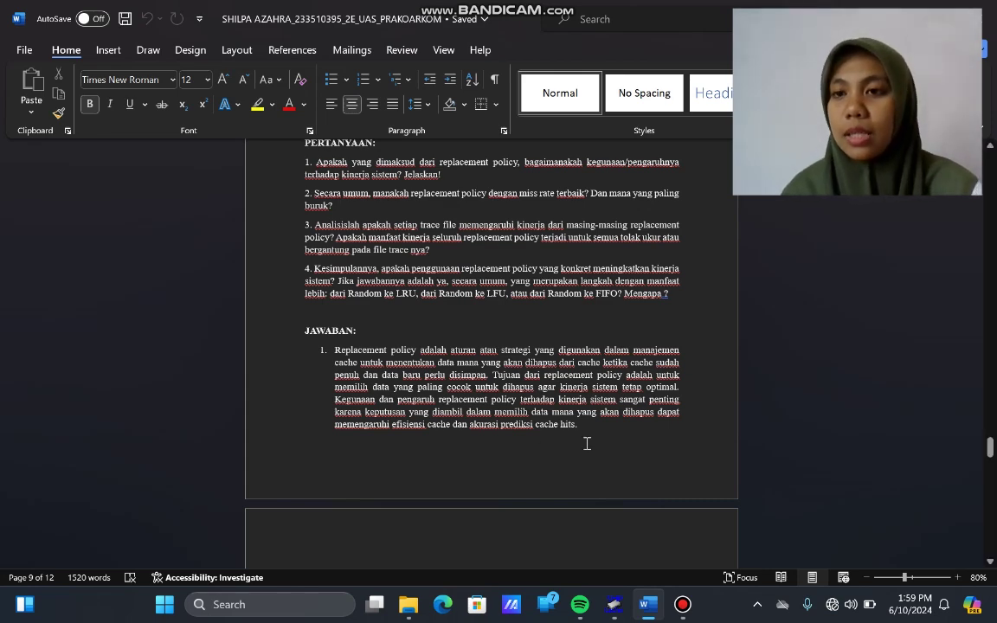
pyautogui.scroll(-3, 585, 443)
pyautogui.scroll(5, 588, 442)
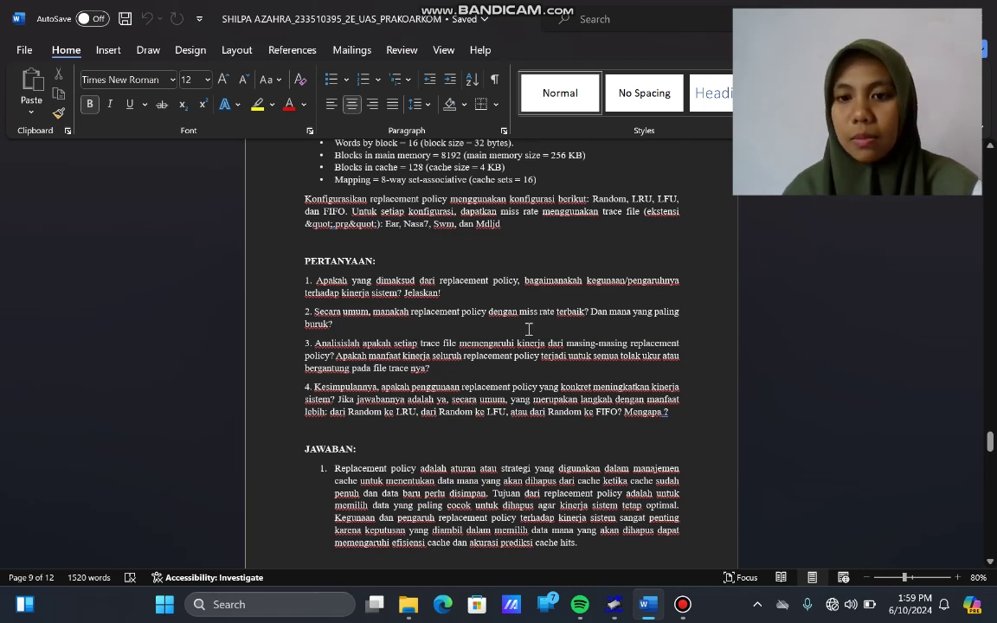
pyautogui.scroll(-3, 580, 374)
pyautogui.scroll(-3, 580, 374)
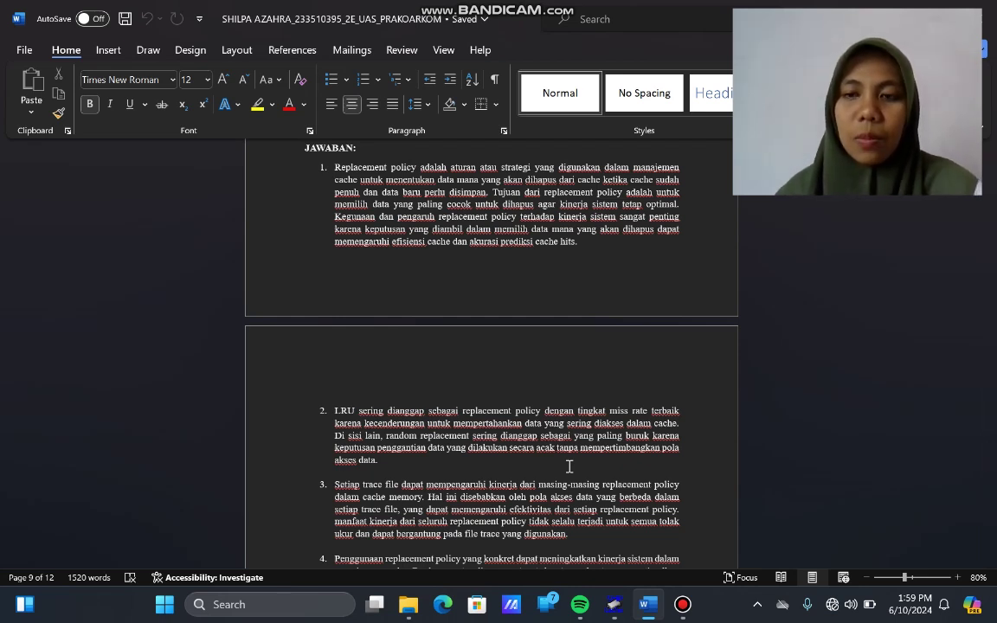
pyautogui.scroll(5, 567, 468)
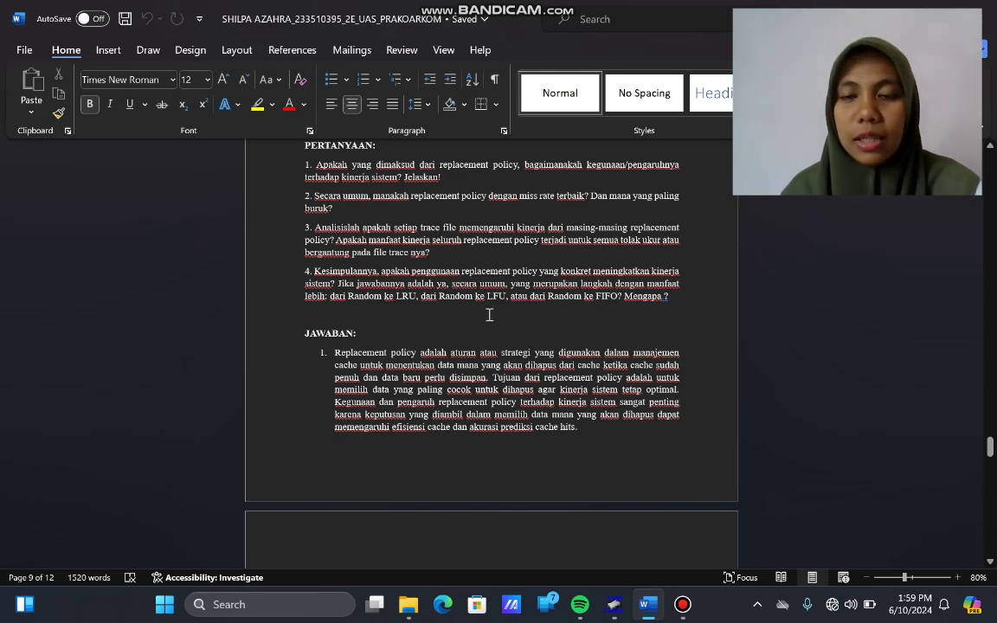
pyautogui.scroll(-5, 503, 335)
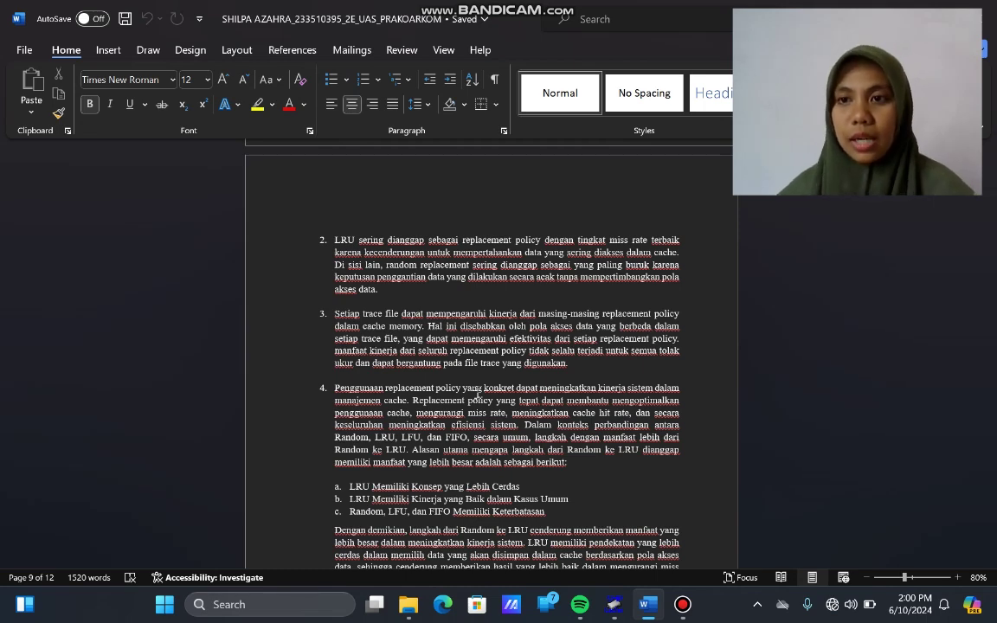
# Read question 4 on whether replacement policies improve performance, and its answer comparing Random, LRU, LFU and FIFO
pyautogui.scroll(5, 442, 346)
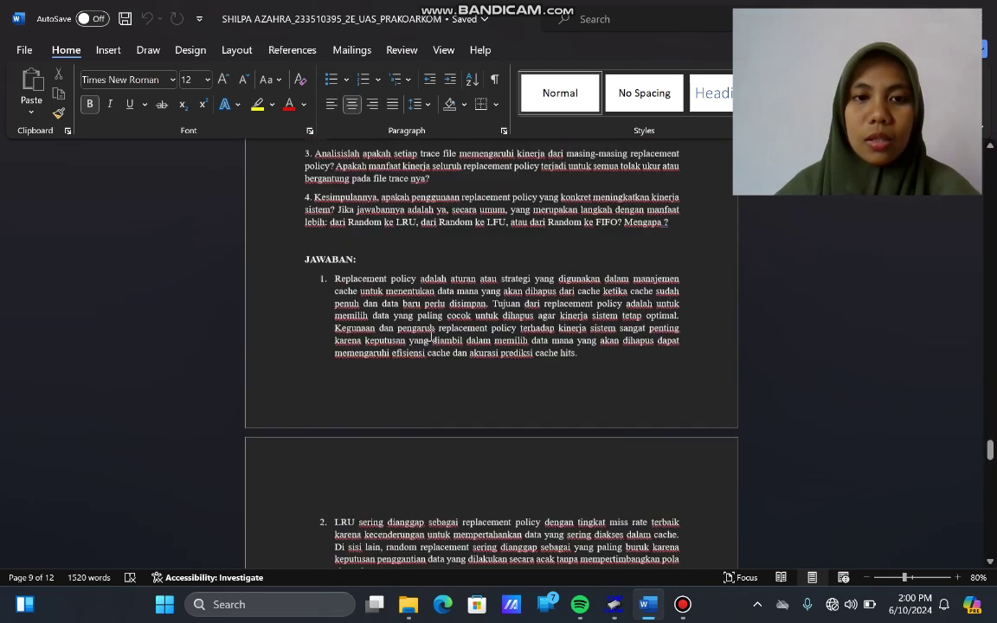
pyautogui.scroll(1, 431, 334)
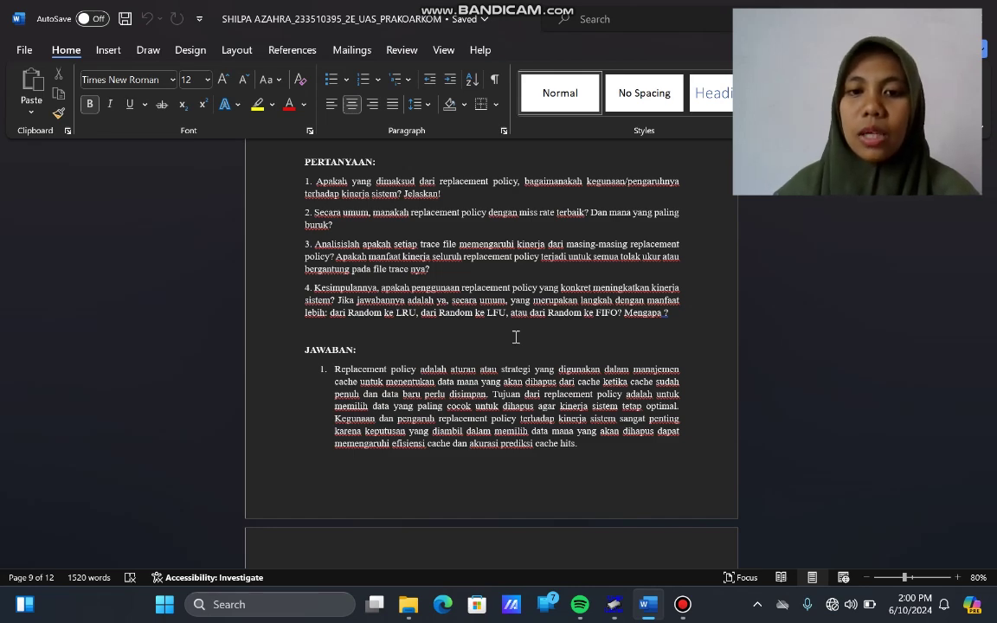
pyautogui.scroll(-10, 594, 347)
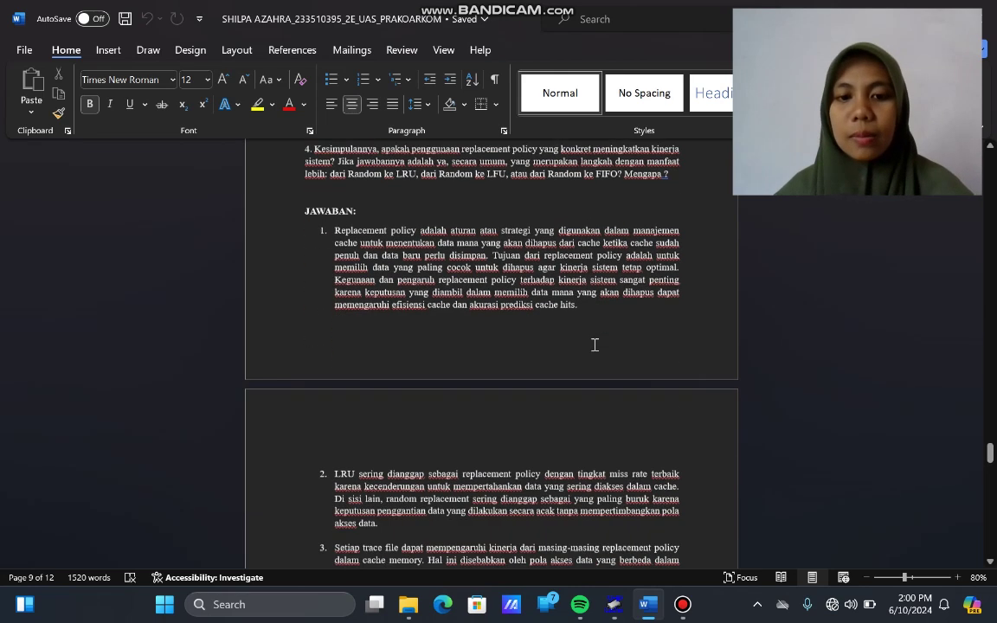
pyautogui.scroll(-2, 595, 346)
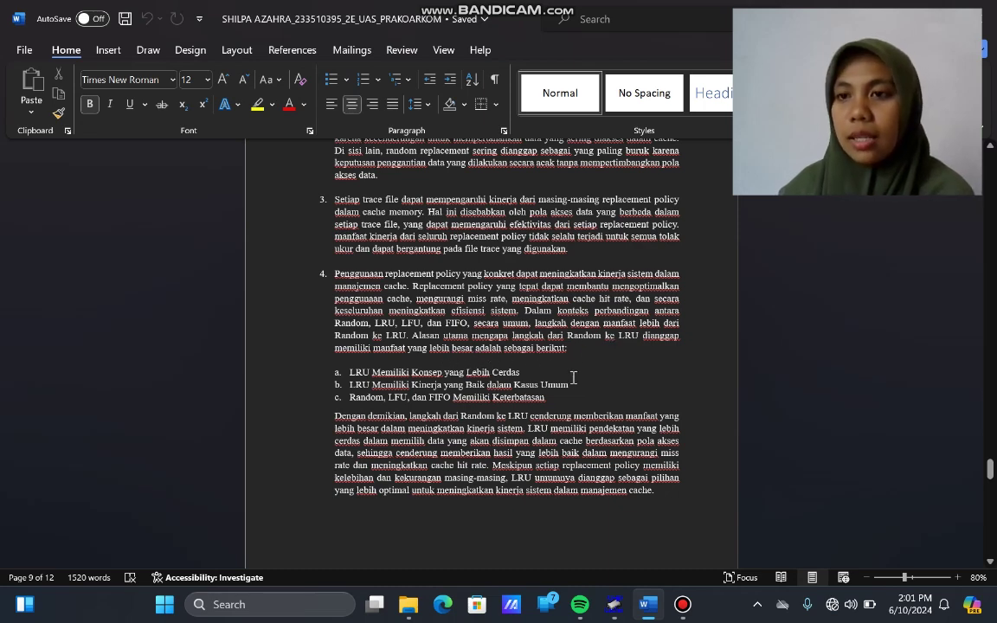
pyautogui.scroll(-1, 601, 393)
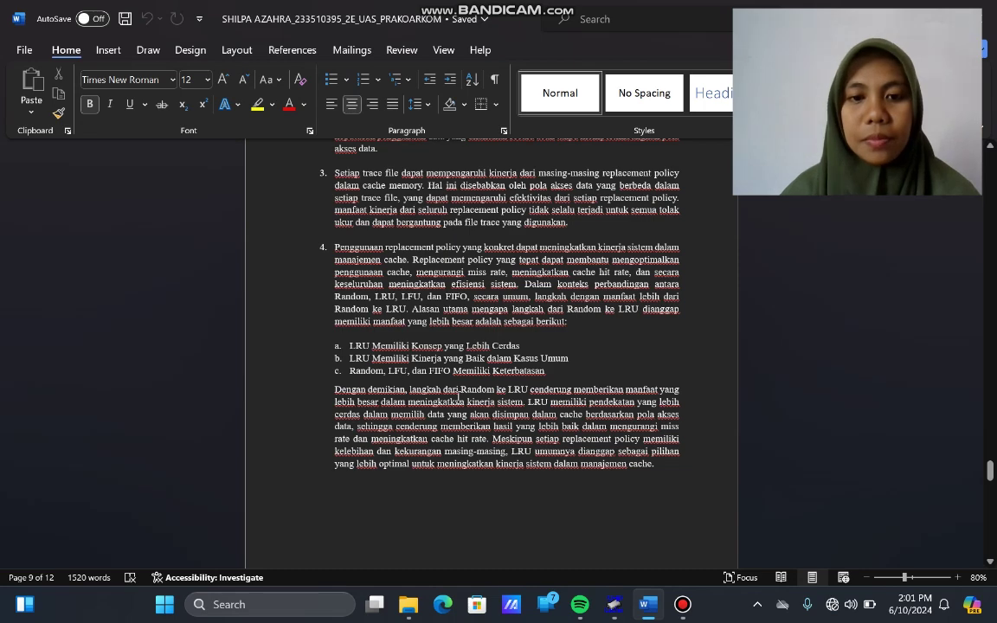
pyautogui.scroll(-2, 458, 397)
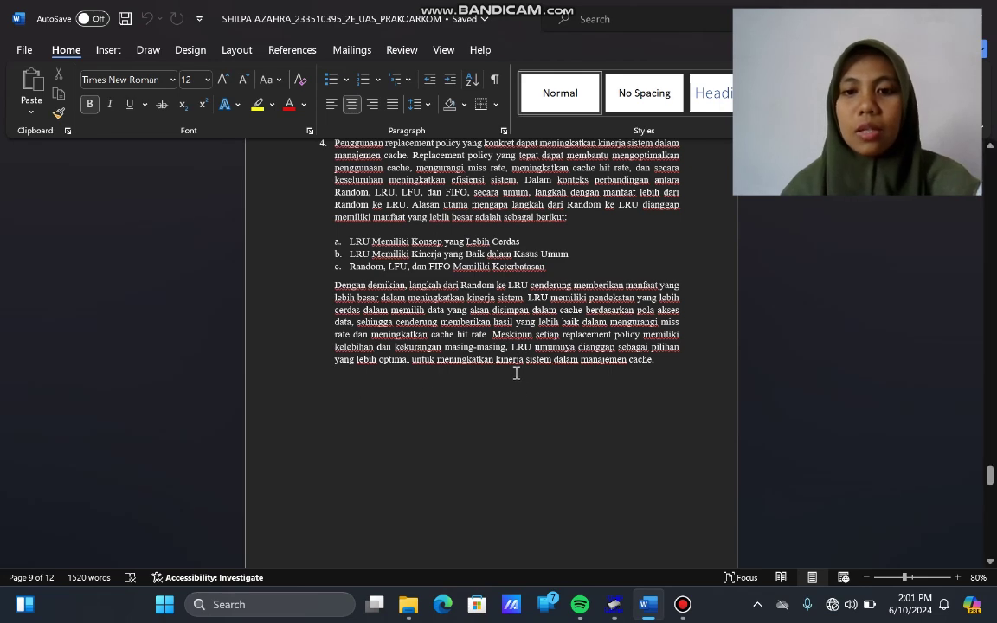
pyautogui.scroll(3, 525, 397)
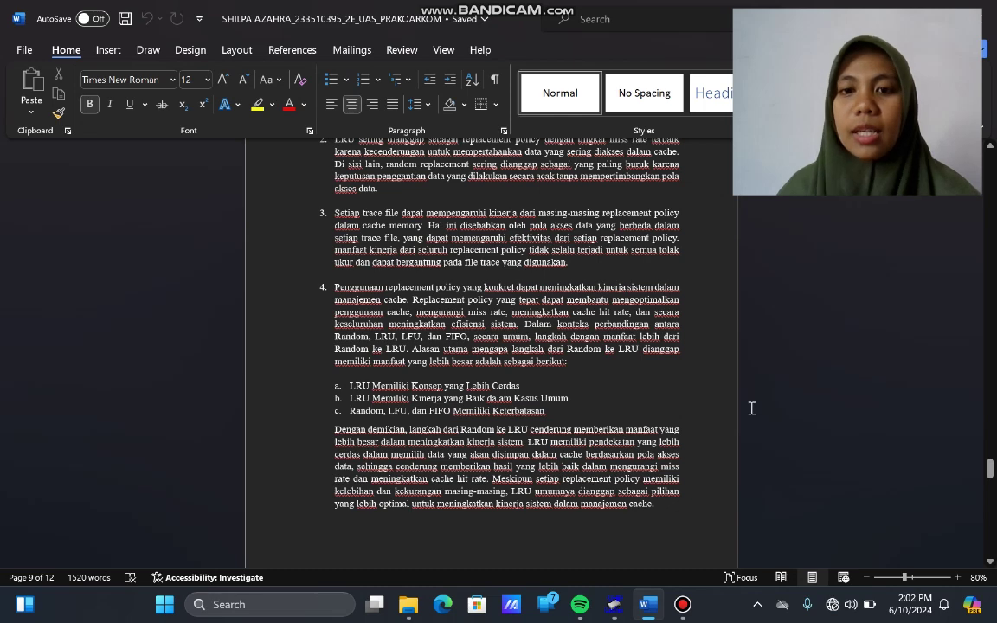
pyautogui.scroll(1, 745, 403)
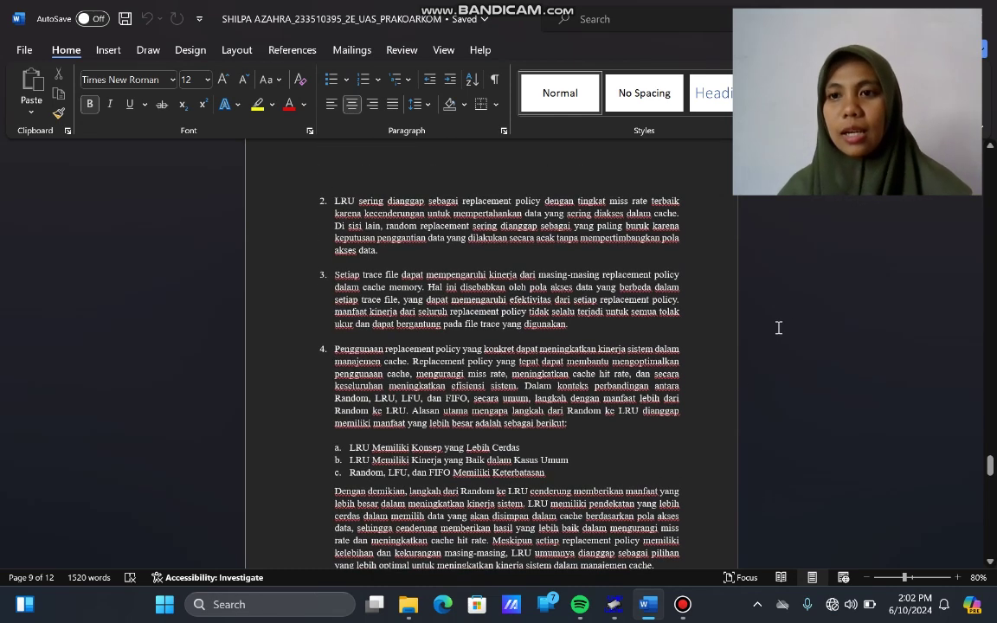
pyautogui.scroll(1, 727, 390)
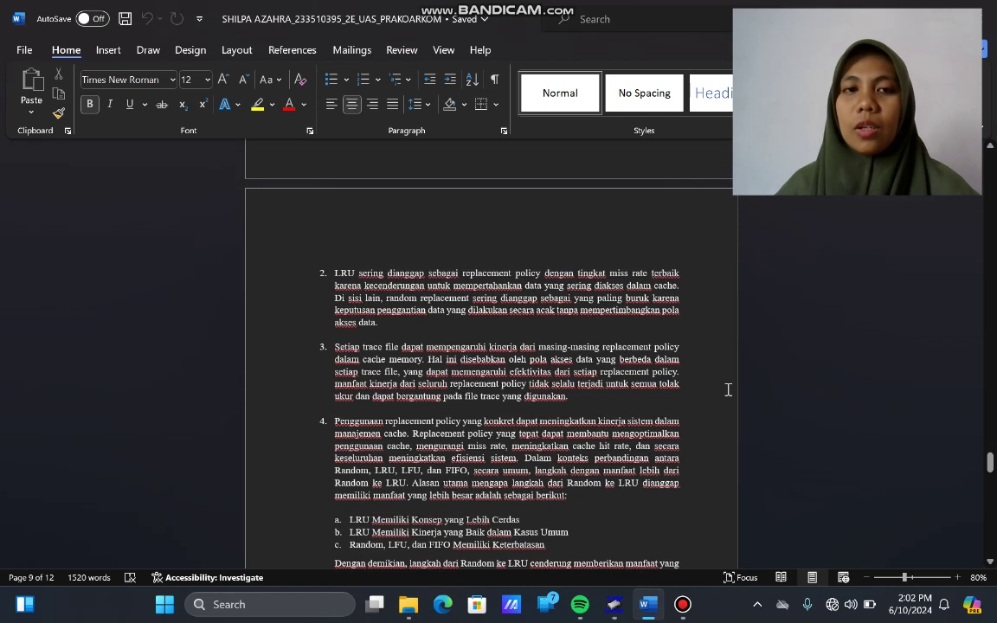